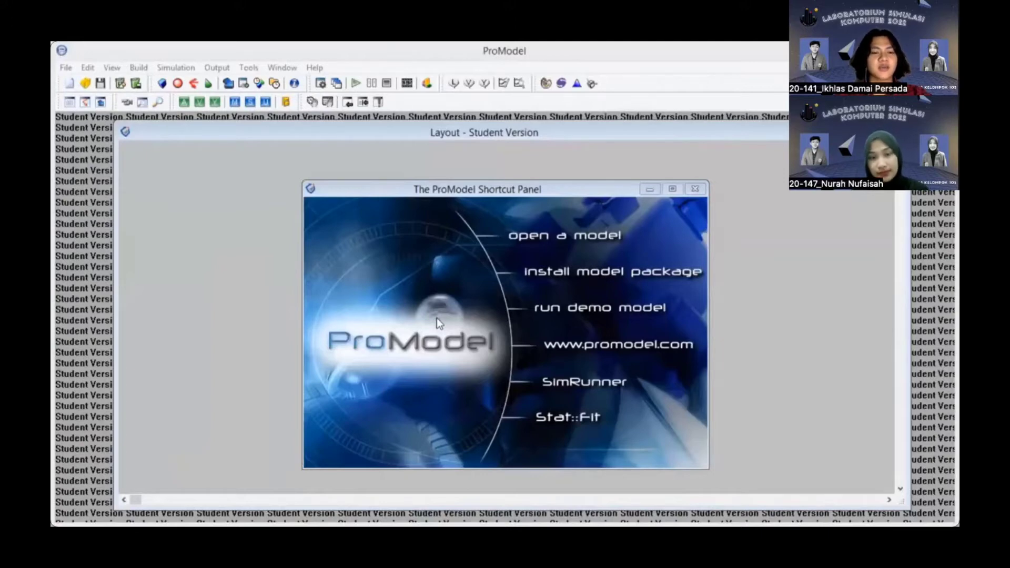
Create a new model titled PT YoGood Healthy with distance units in meters
left_click(69, 70)
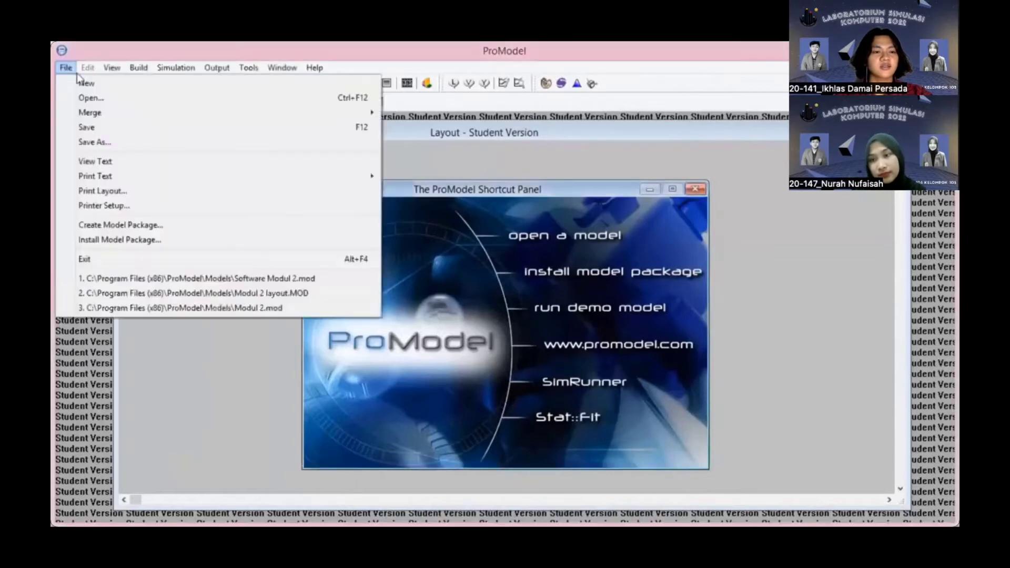
left_click(88, 83)
left_click(61, 66)
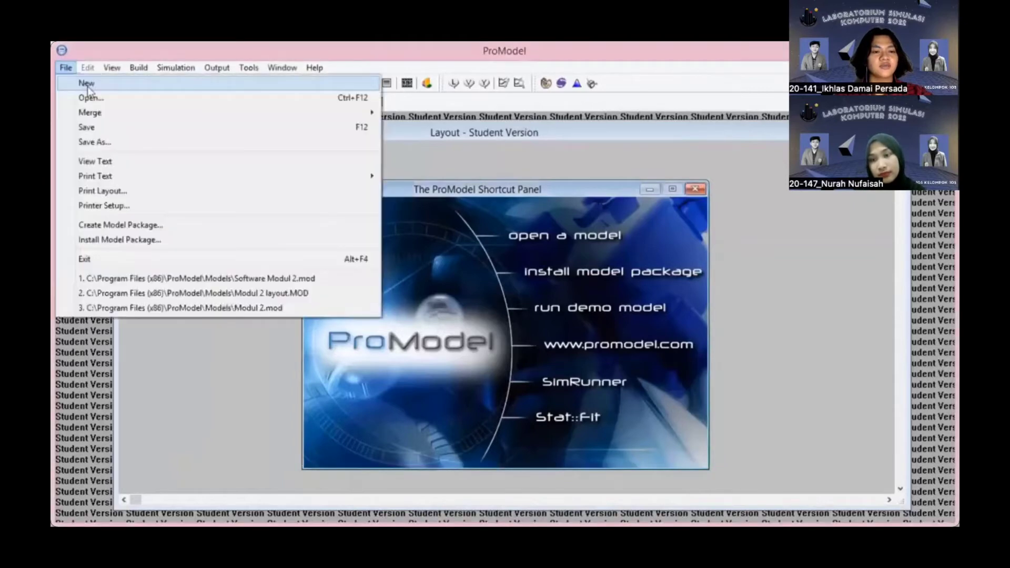
left_click(88, 85)
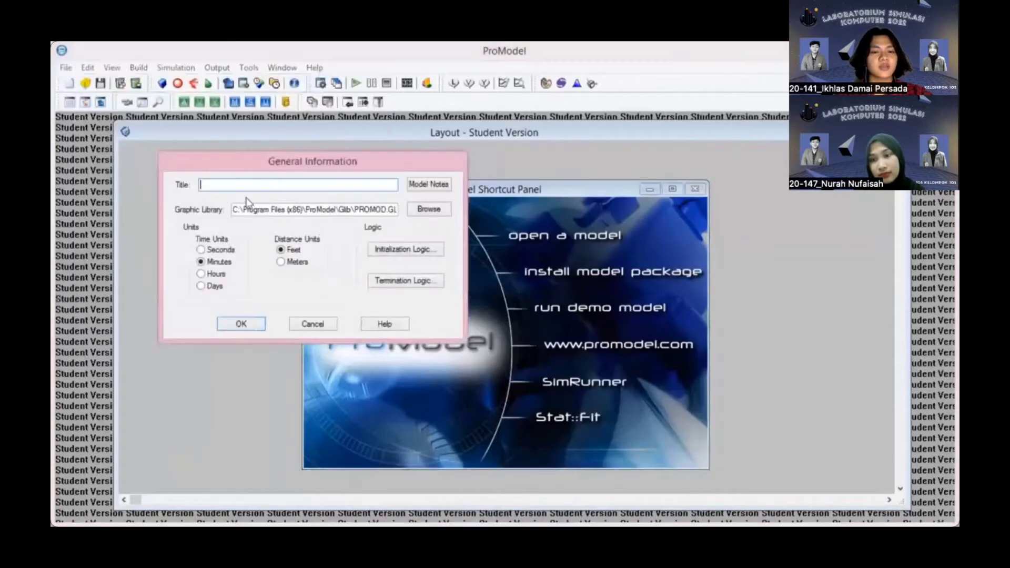
type("P")
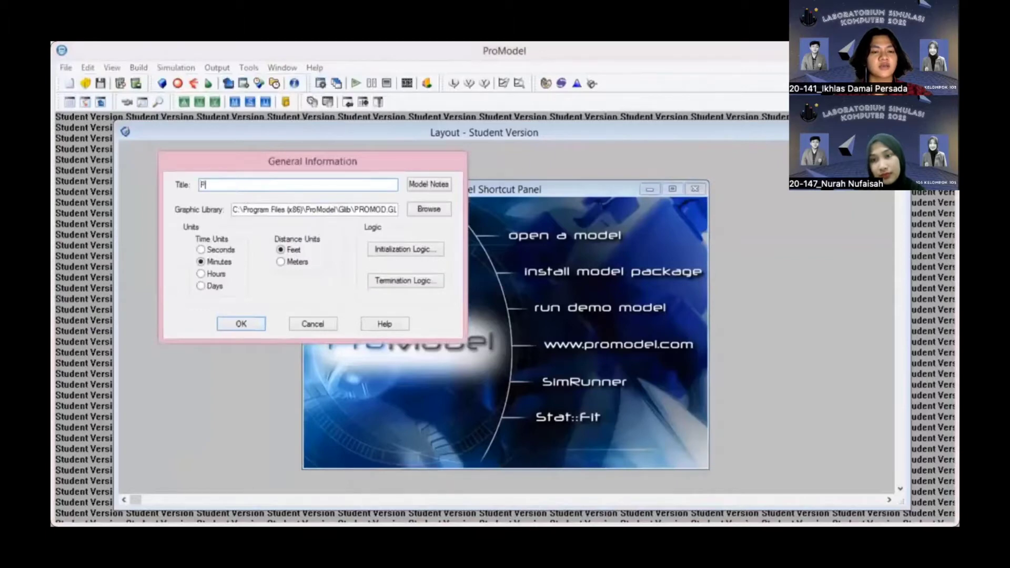
type("T Y")
key("BackSpace")
type("T Y")
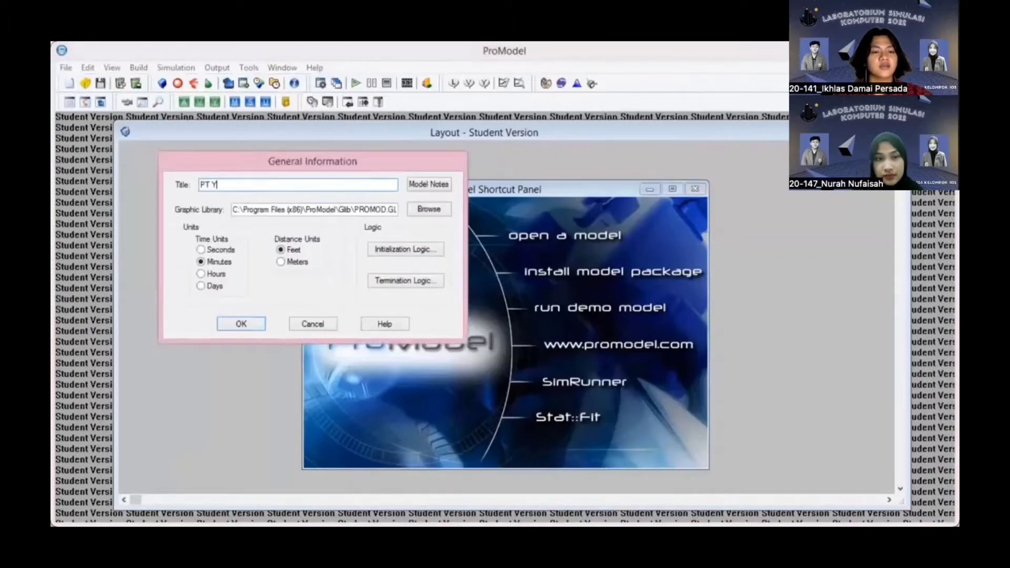
type("oGood")
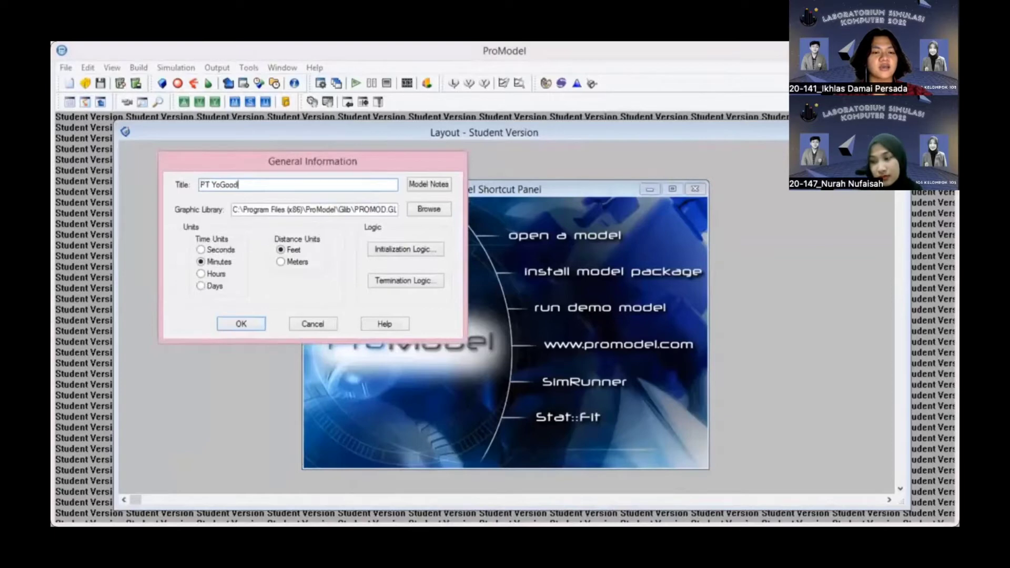
type(" Heal")
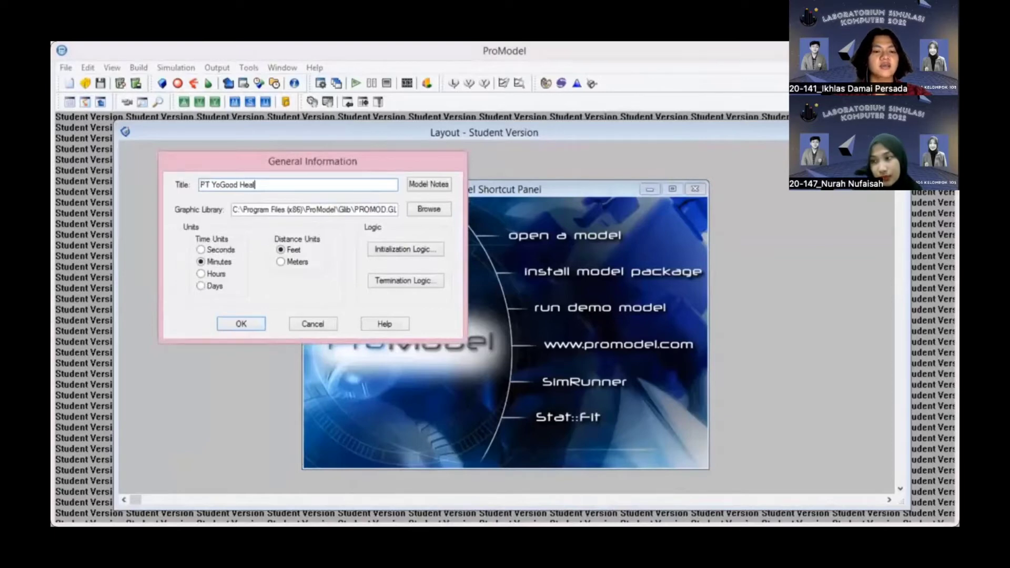
type("thy")
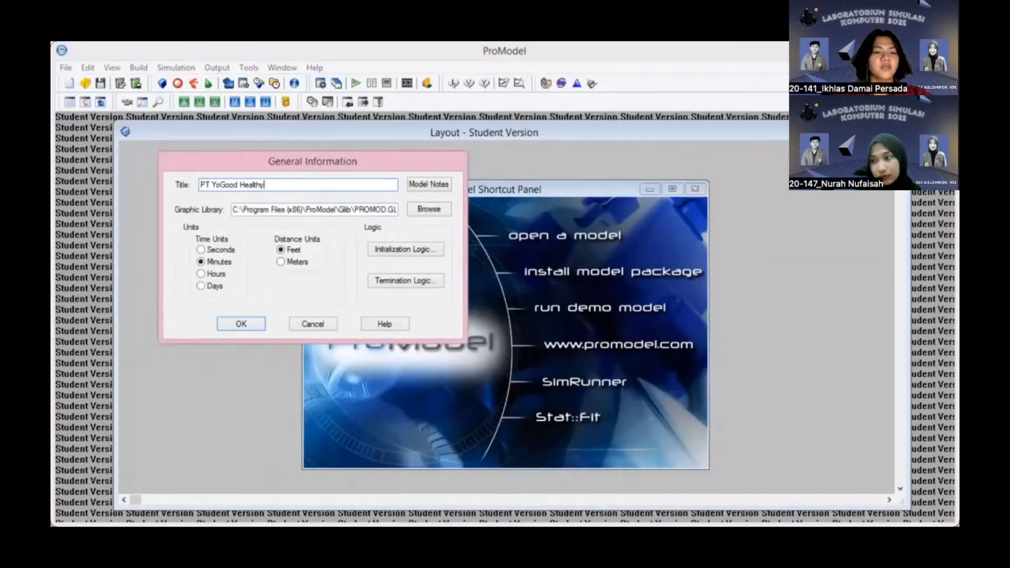
left_click(286, 264)
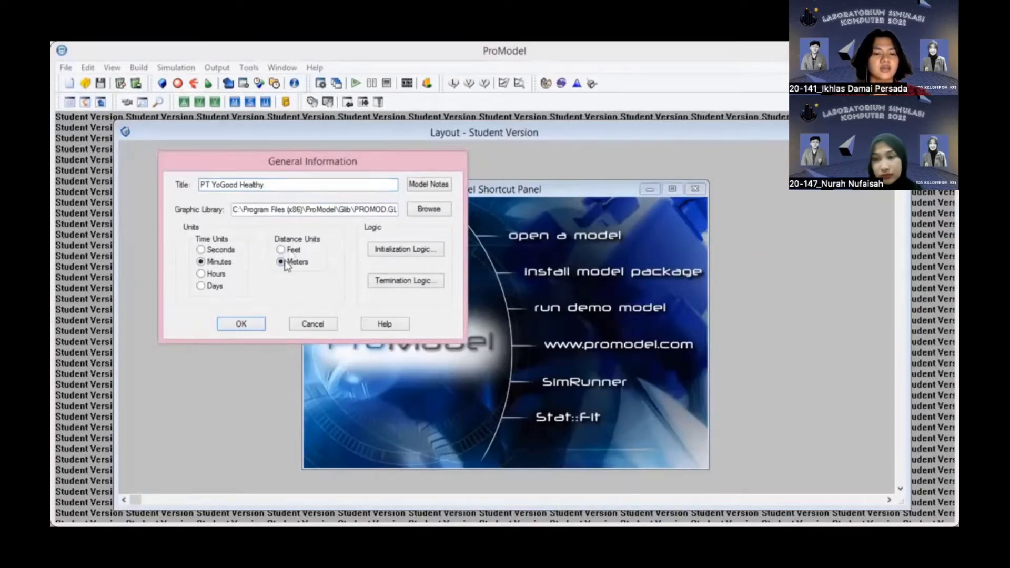
left_click(241, 325)
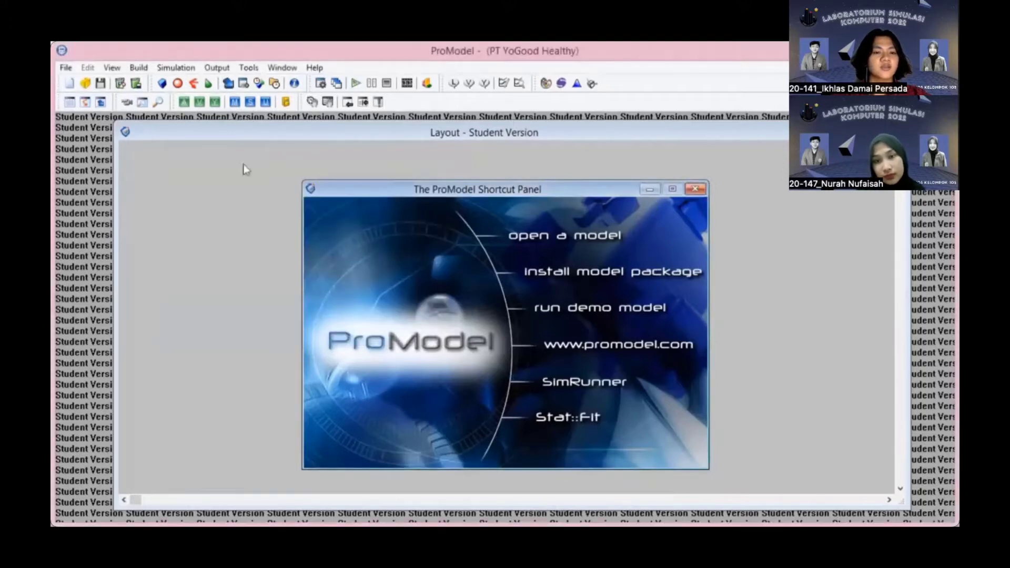
Open the Locations editor, place a forktruck location in the layout's upper-left area and enlarge its graphic
left_click(138, 82)
left_click(278, 225)
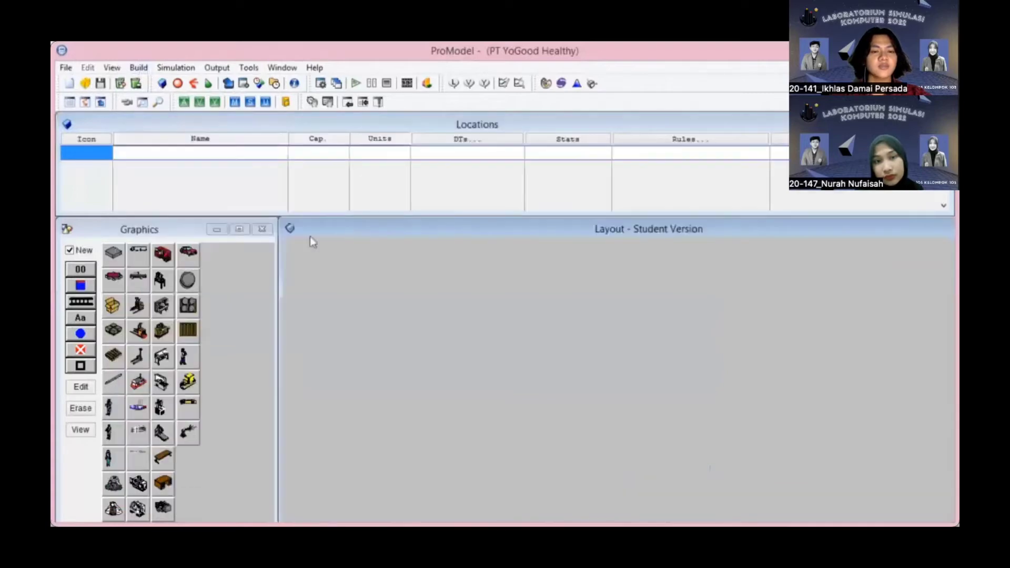
left_click(140, 330)
left_click(359, 287)
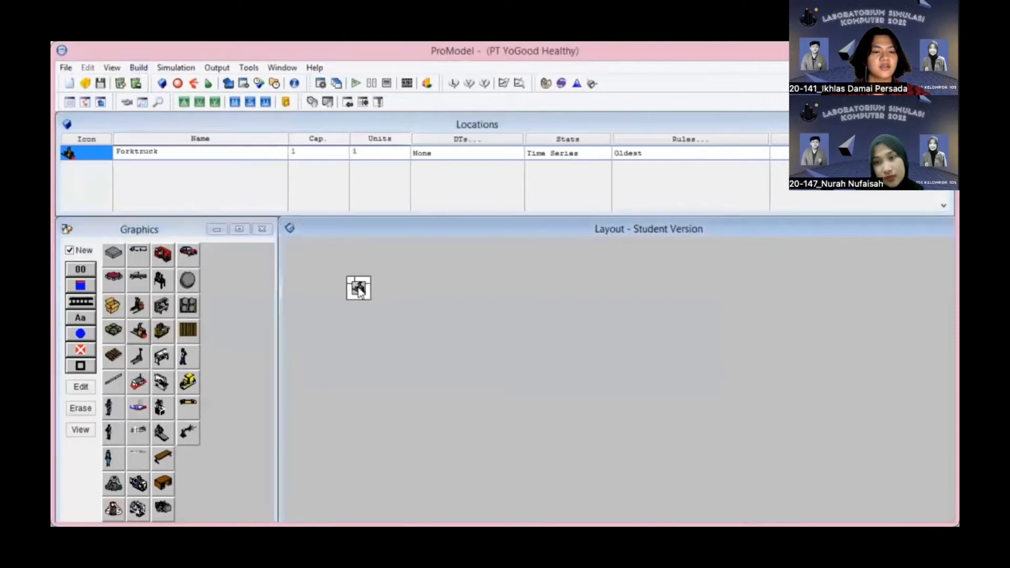
left_click_drag(370, 298, 408, 304)
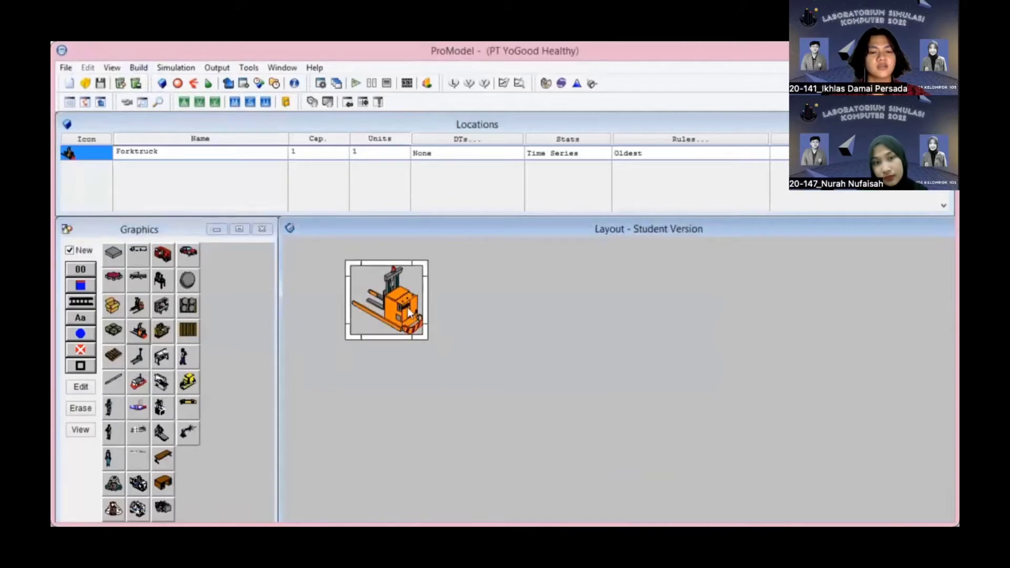
Add a name label beneath the forktruck graphic as part of the same location
left_click(78, 257)
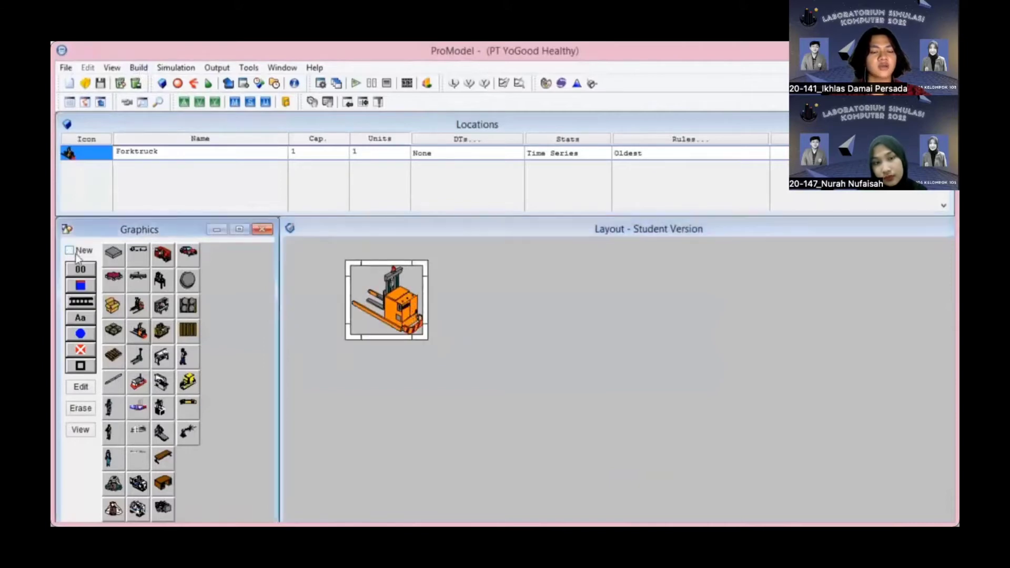
left_click(76, 252)
left_click(80, 317)
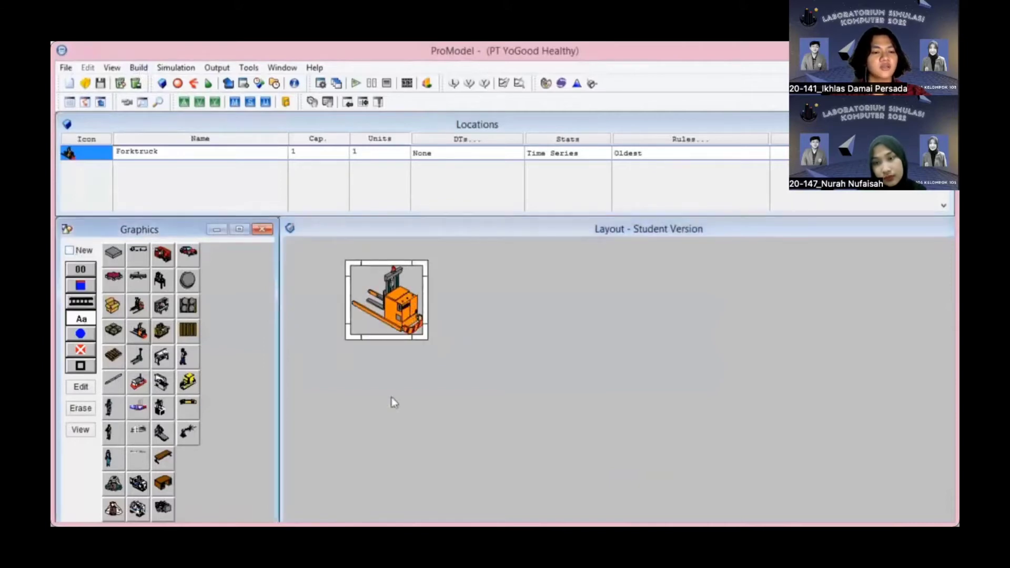
left_click(379, 365)
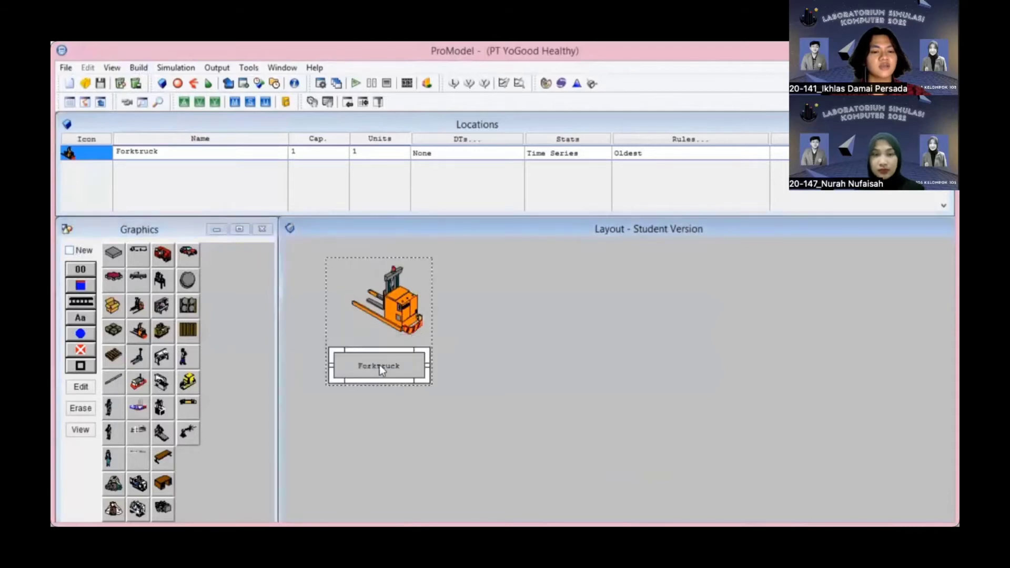
Rename the forktruck location as Bahan_Baku_Datang
left_click(178, 154)
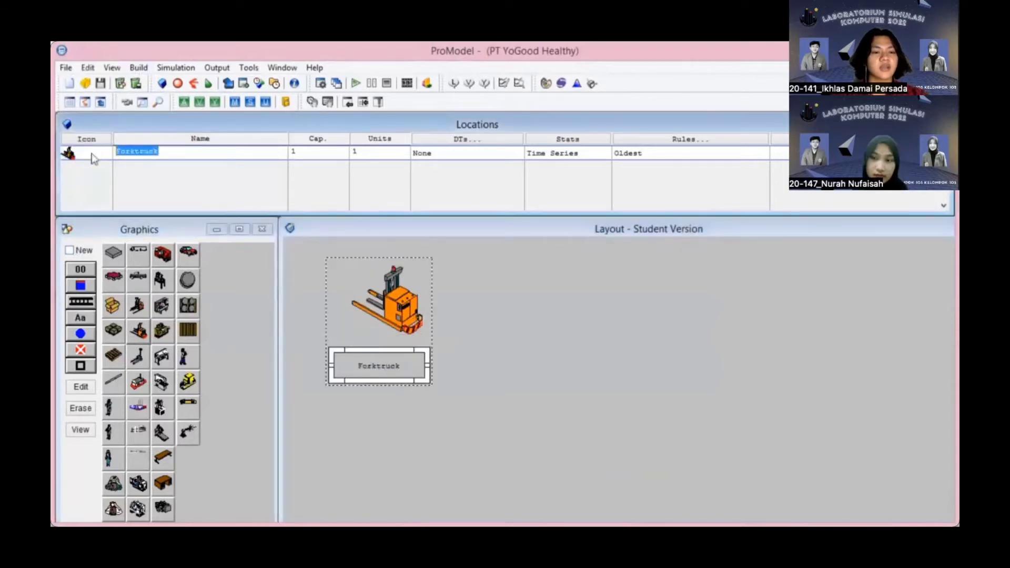
type("Bahan_B")
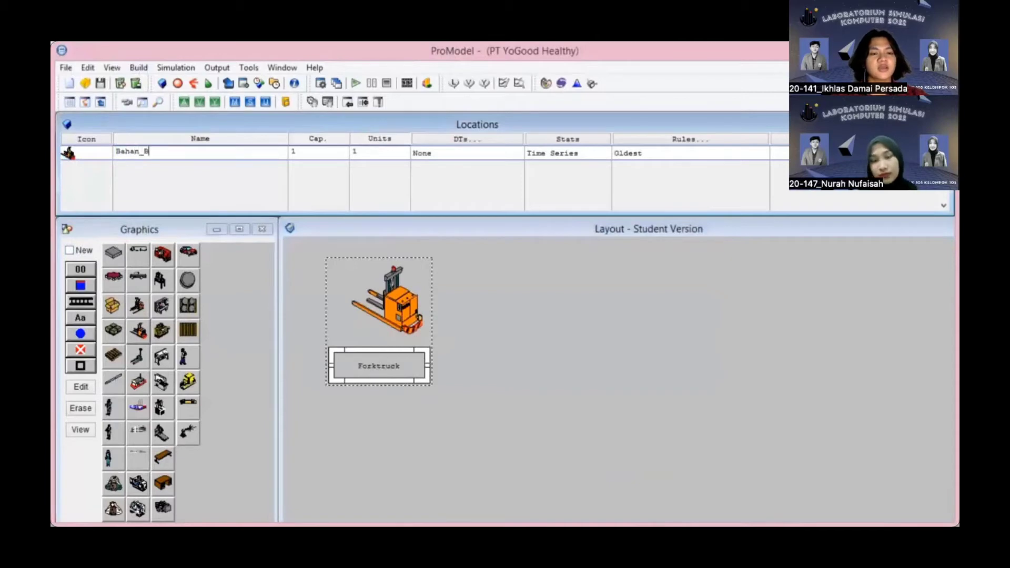
type("aku_Da")
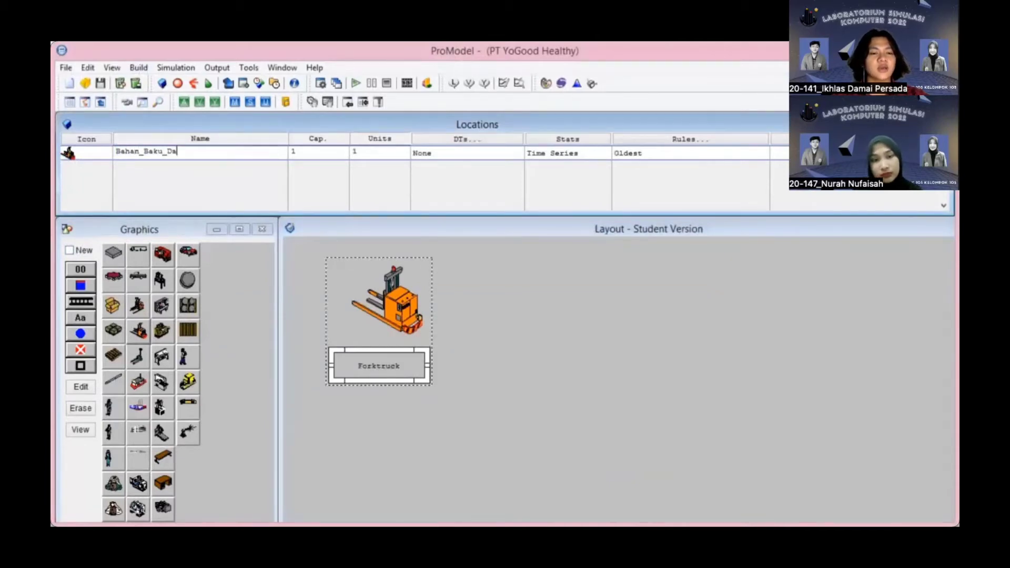
type("tang")
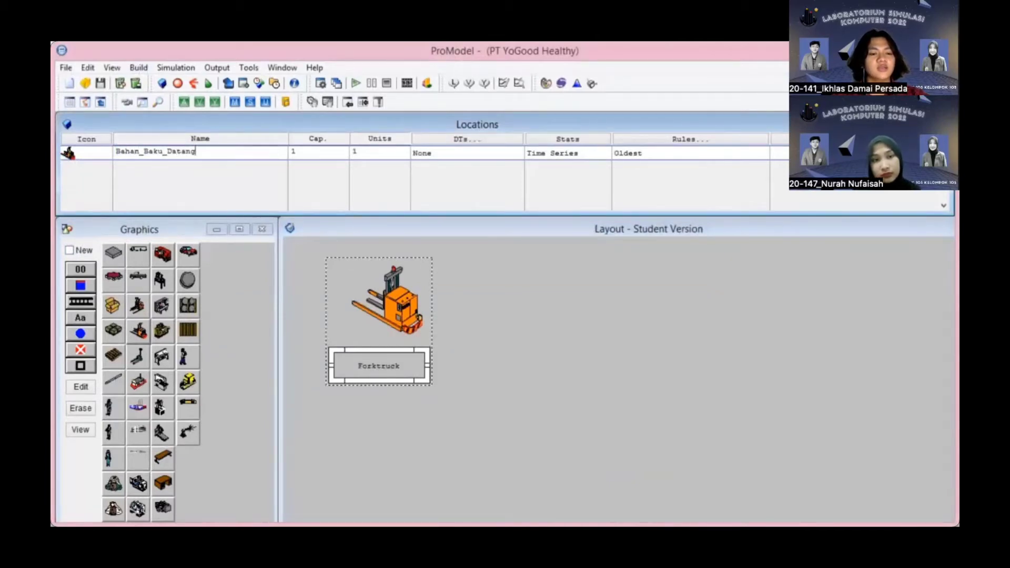
key("Return")
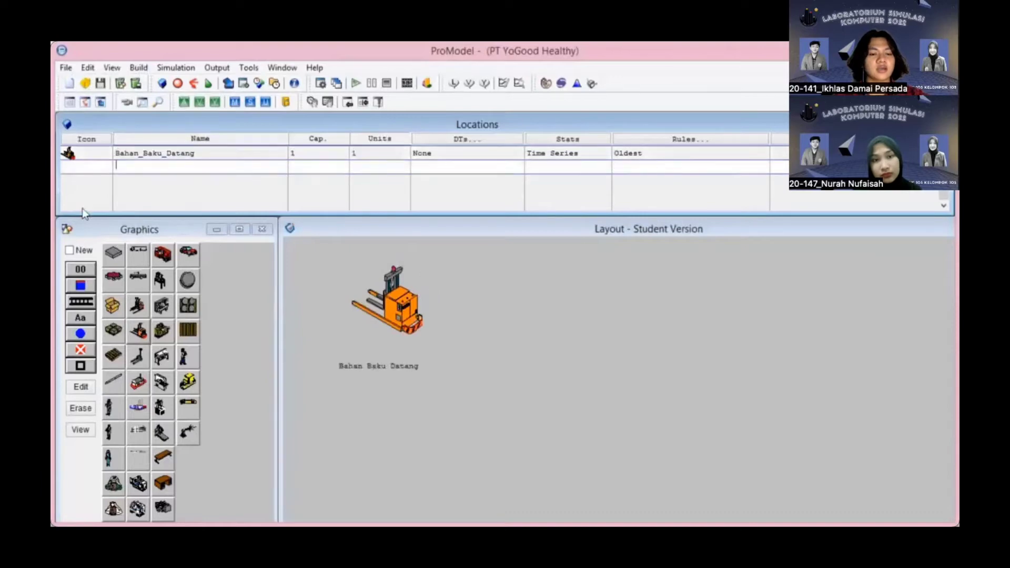
Add a new location with the walking inspector graphic beside the forktruck, enlarge it and align it with the forktruck
left_click(71, 252)
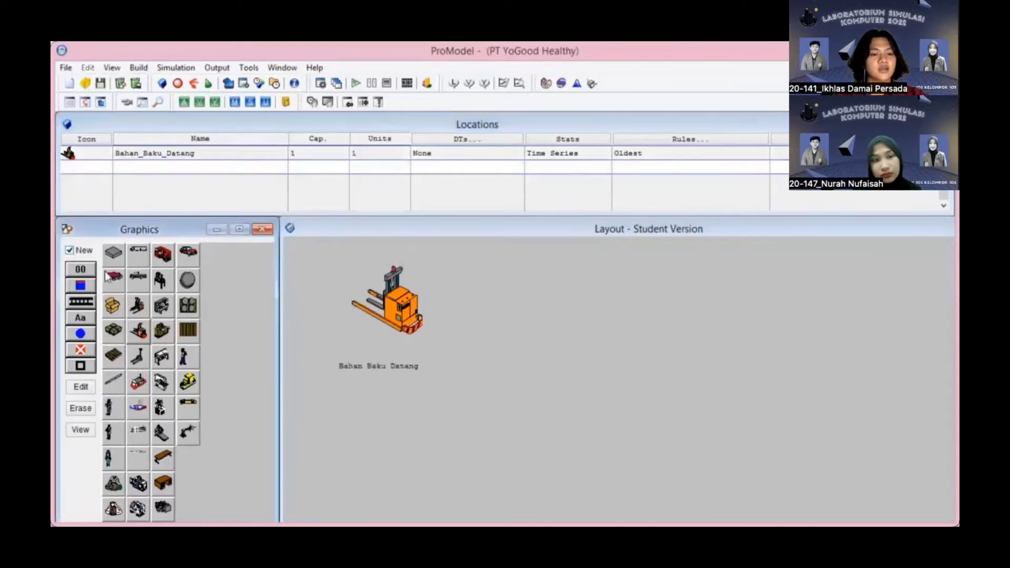
left_click(187, 358)
left_click(520, 300)
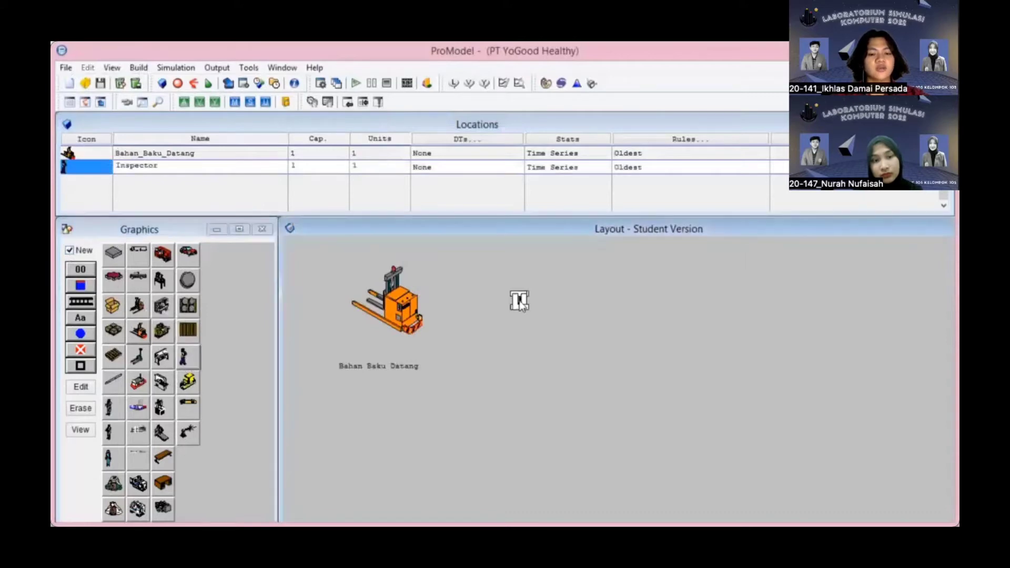
left_click_drag(527, 310, 563, 371)
left_click_drag(545, 331, 534, 302)
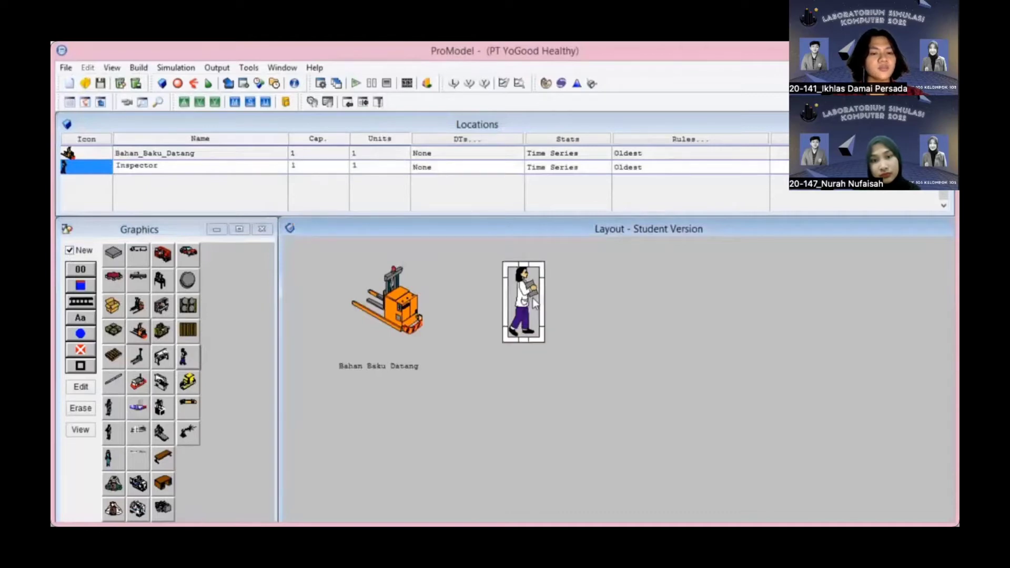
Add a name label beneath the walking inspector graphic as part of the same location
left_click(65, 256)
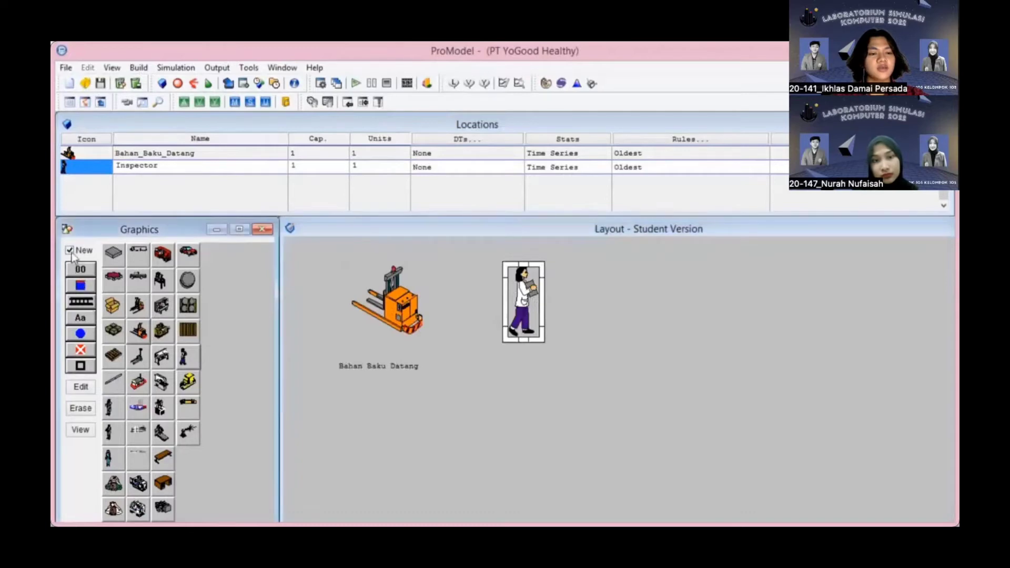
left_click(70, 251)
left_click(81, 317)
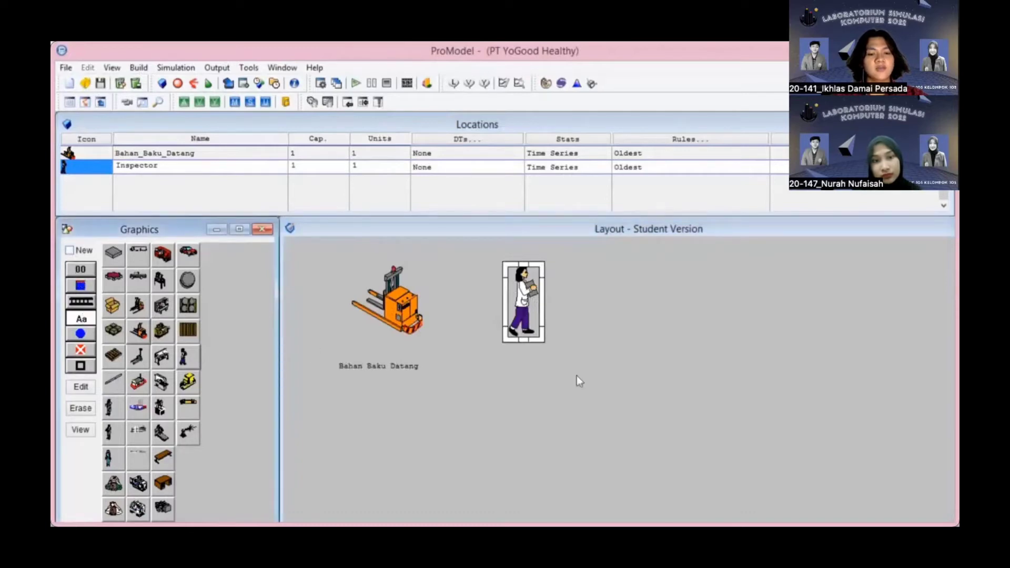
left_click(519, 363)
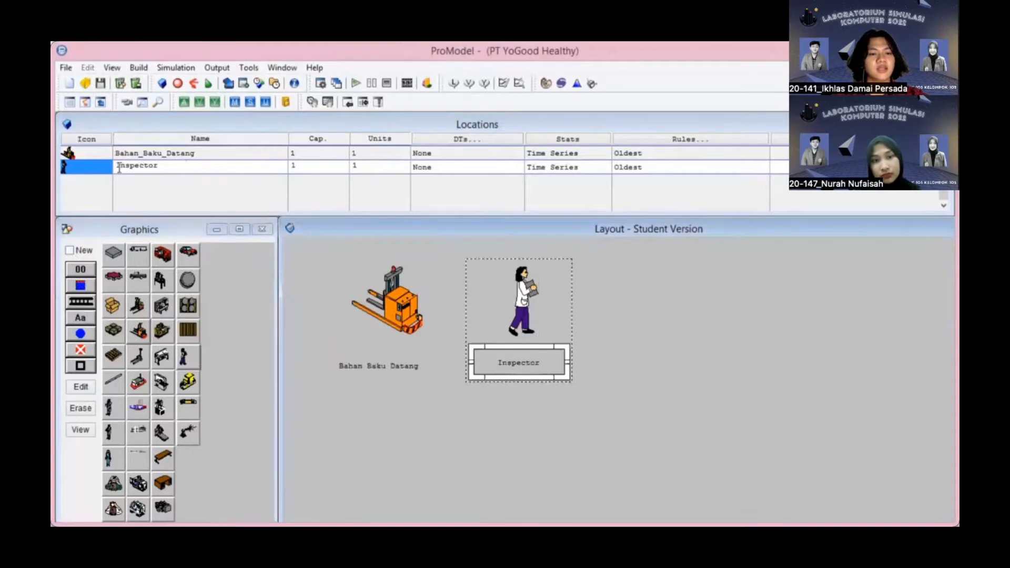
Rename the walking inspector location as Pemeriksaan_Bahan
left_click(168, 166)
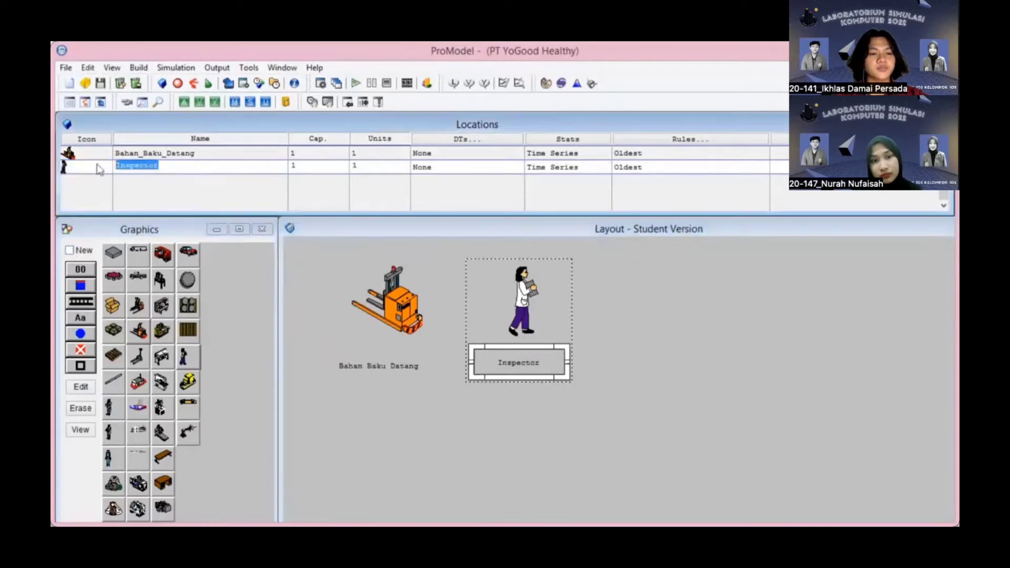
type("Pemerik")
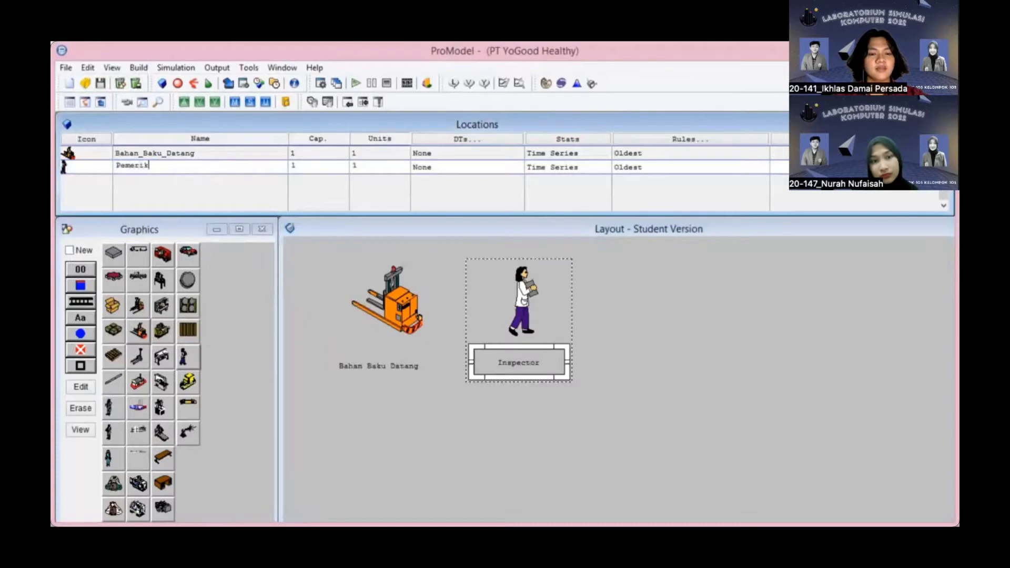
type("saan_b")
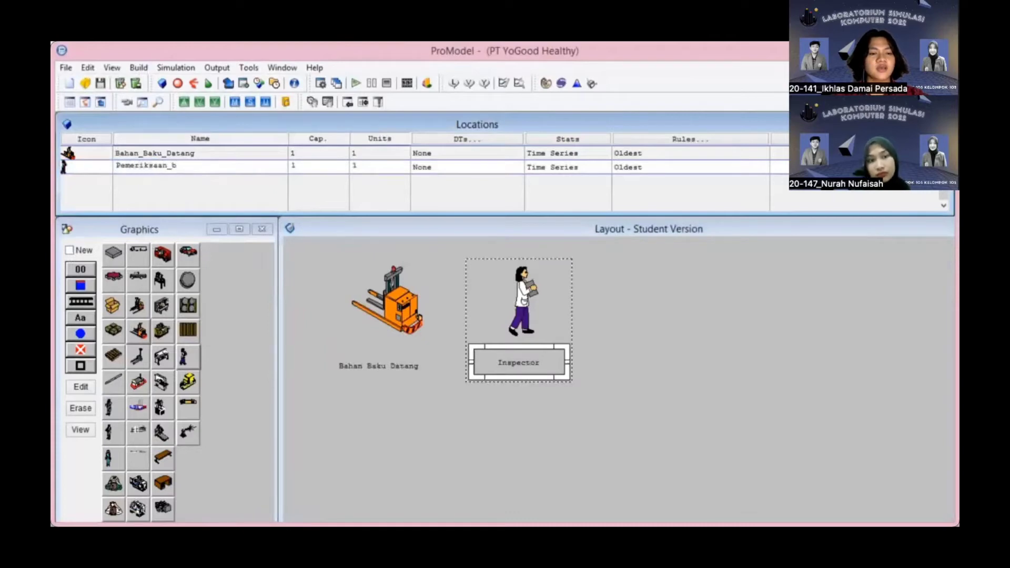
type("ahan")
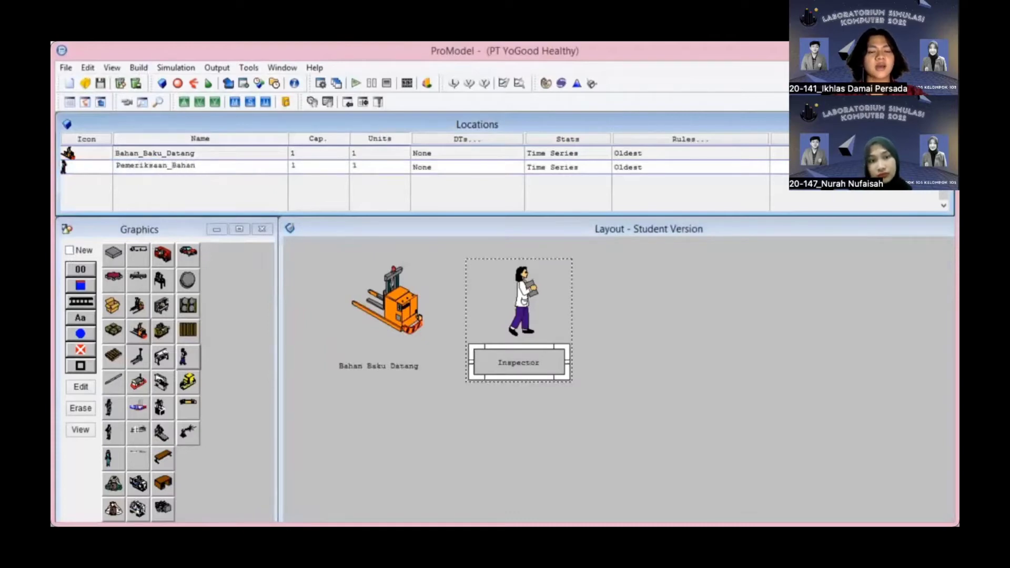
key("Return")
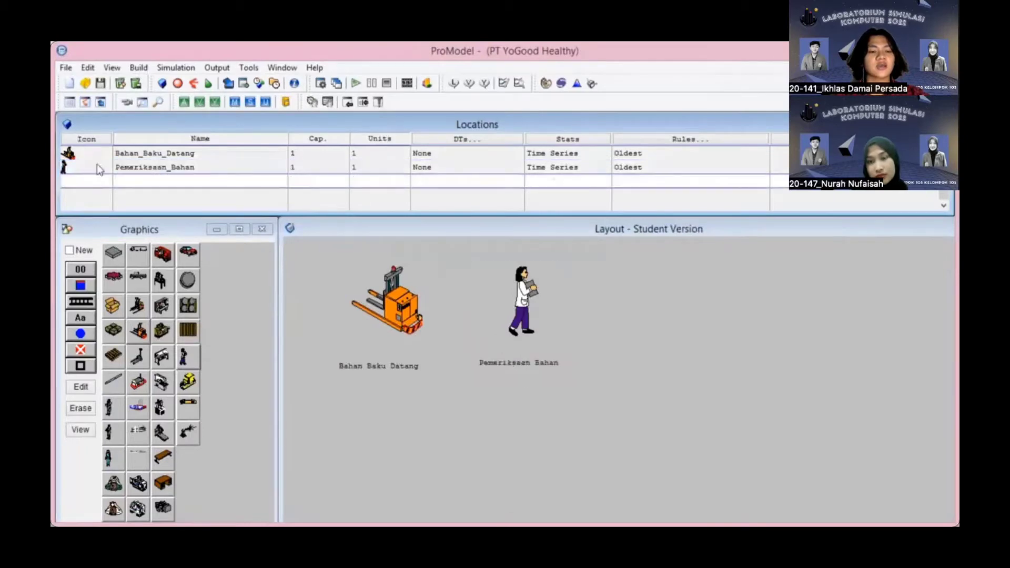
Choose the green machine graphic for a new, separate location
left_click(76, 255)
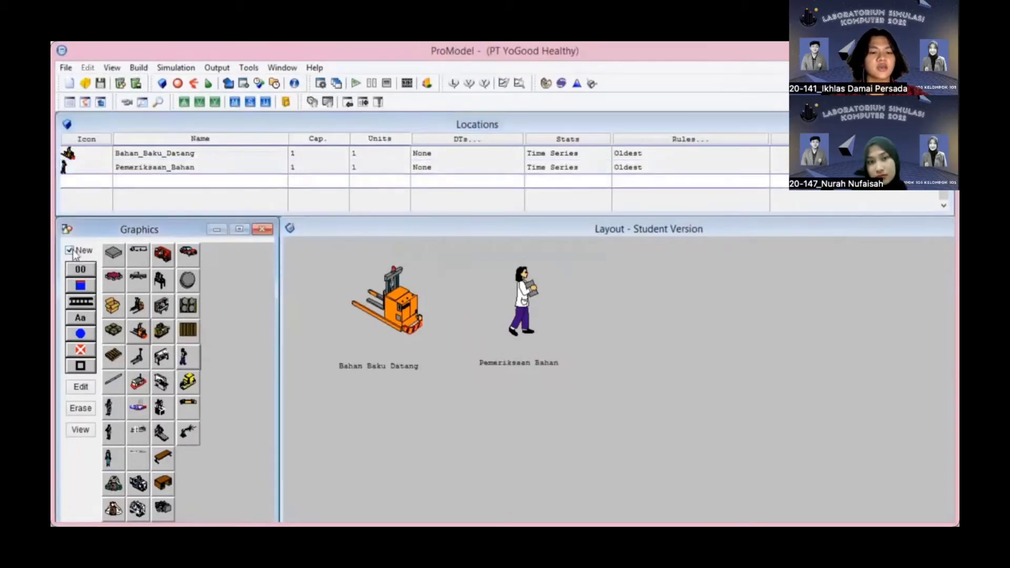
left_click(165, 339)
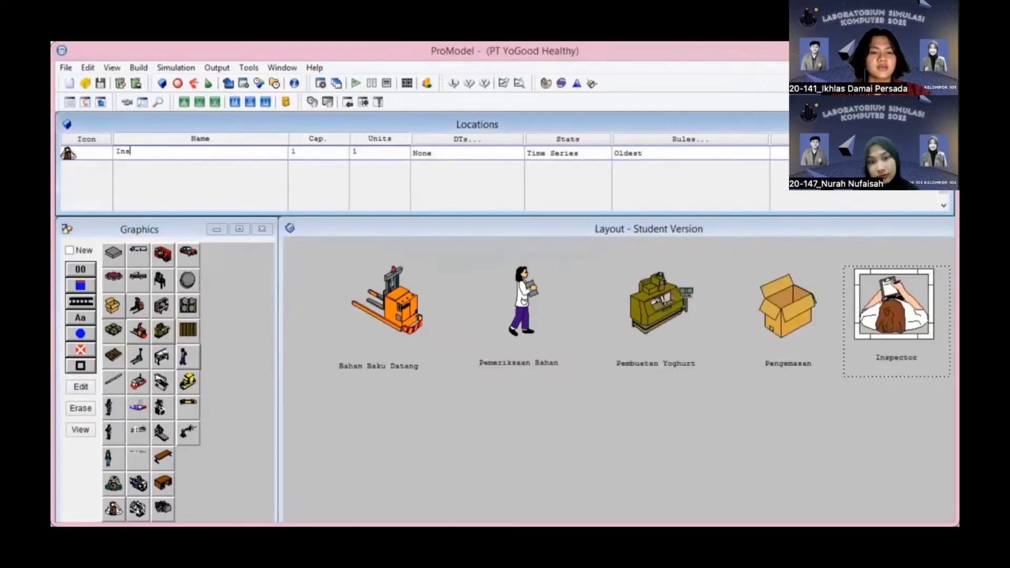
Finish renaming the final inspection location after the packaging box as Inspeksi
type("peksi")
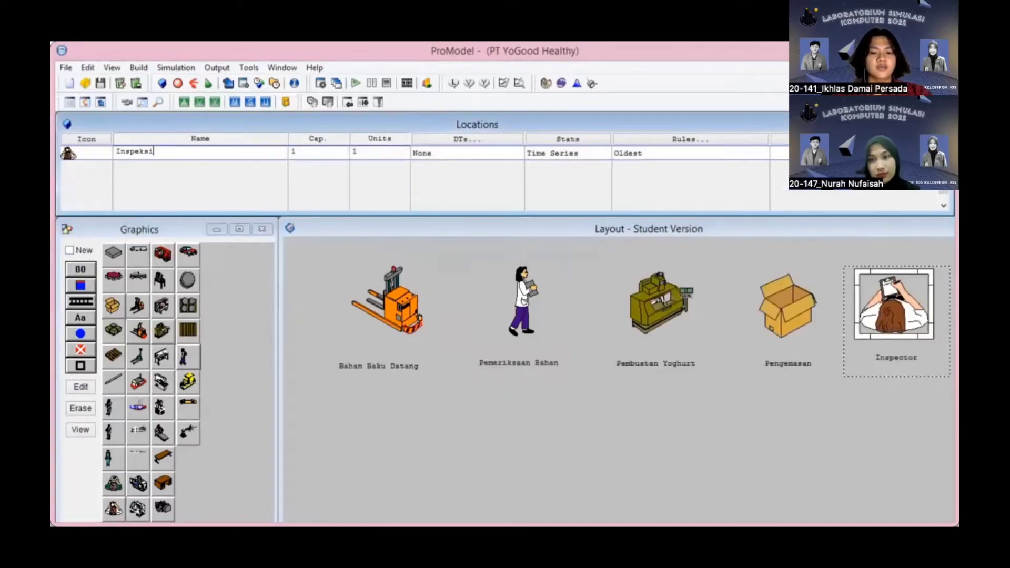
key("Return")
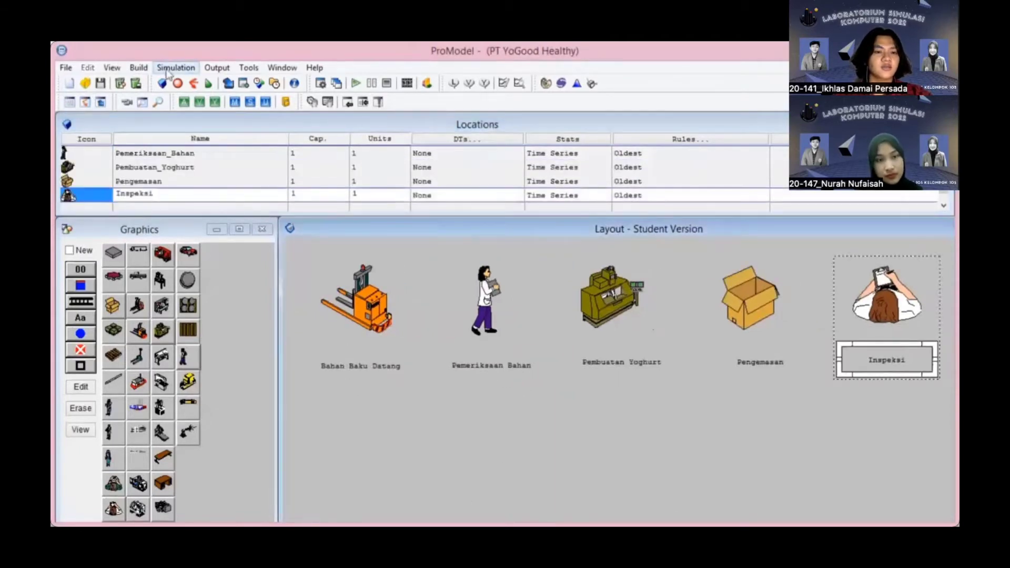
Create a new entity with the pallet of boxes graphic and name it Yoghurt
left_click(158, 68)
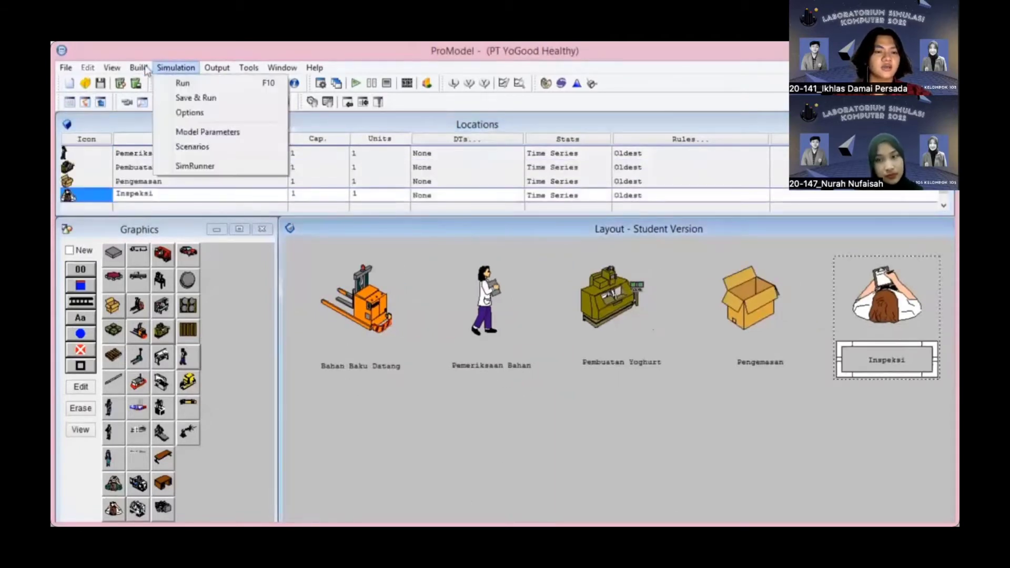
mouse_move(146, 70)
left_click(147, 99)
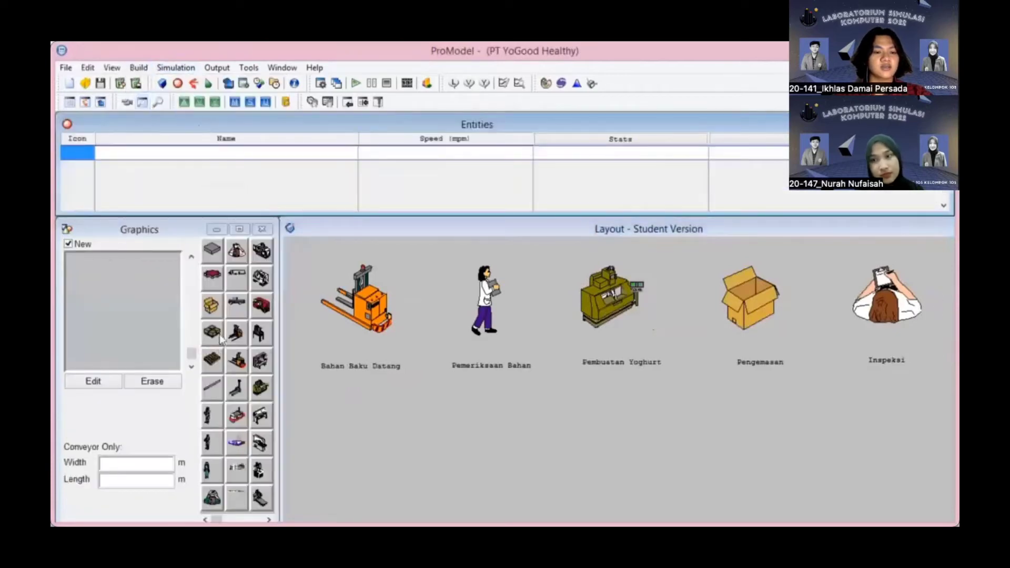
left_click(215, 335)
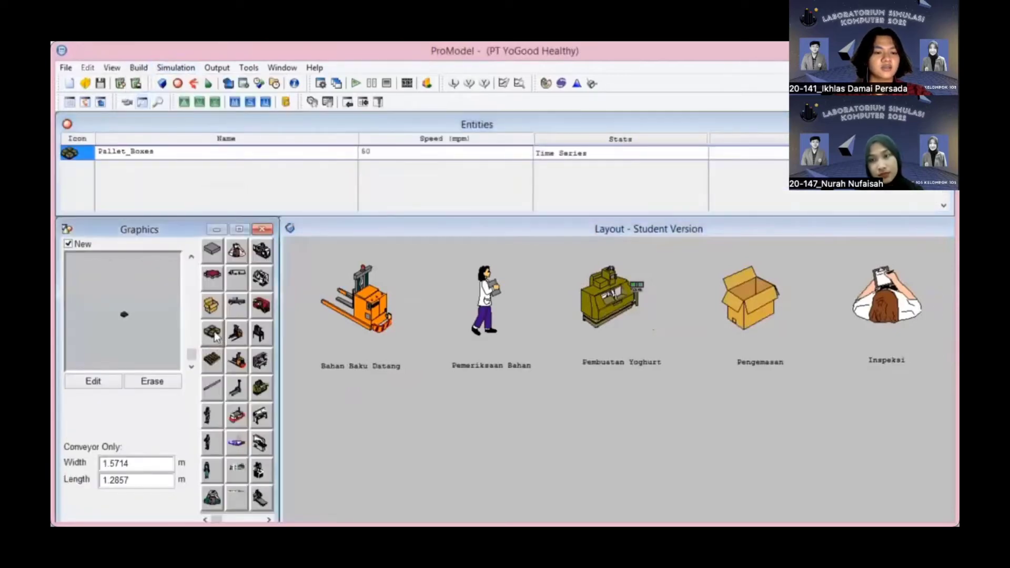
left_click(162, 157)
left_click_drag(162, 156, 100, 154)
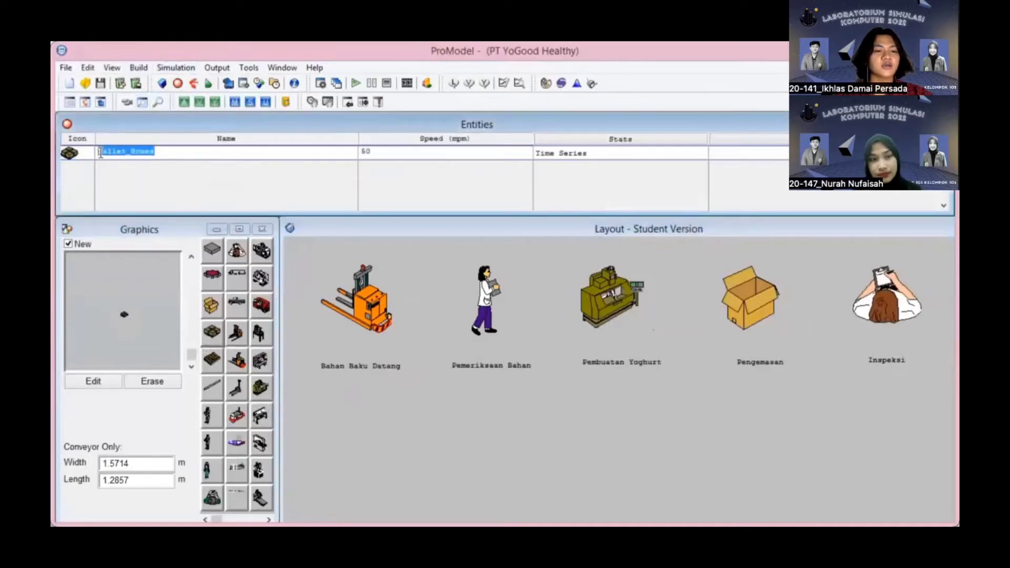
type("Yoghurt")
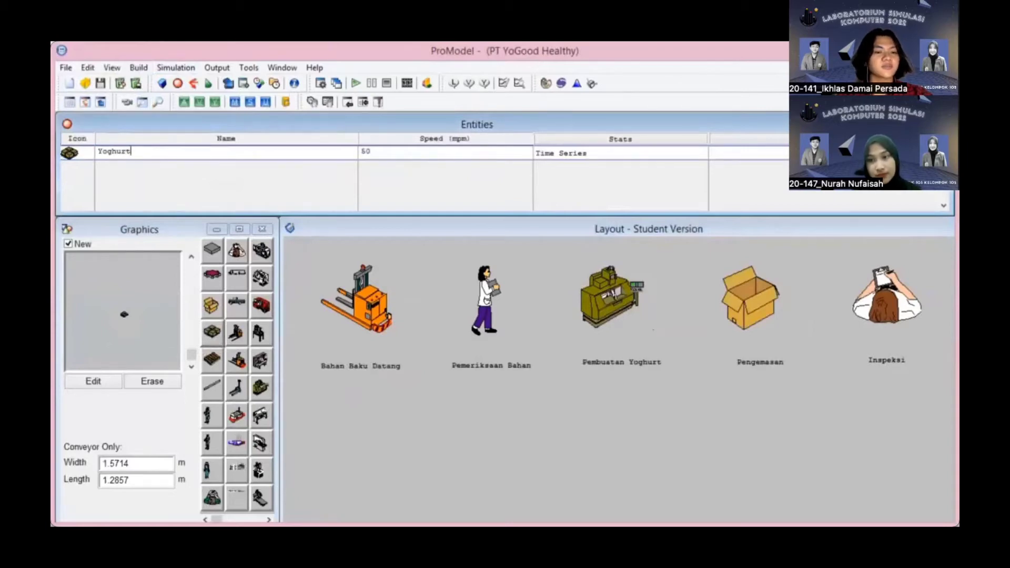
Start an arrival record for the Yoghurt entity at the Bahan_Baku_Datang location
left_click(141, 67)
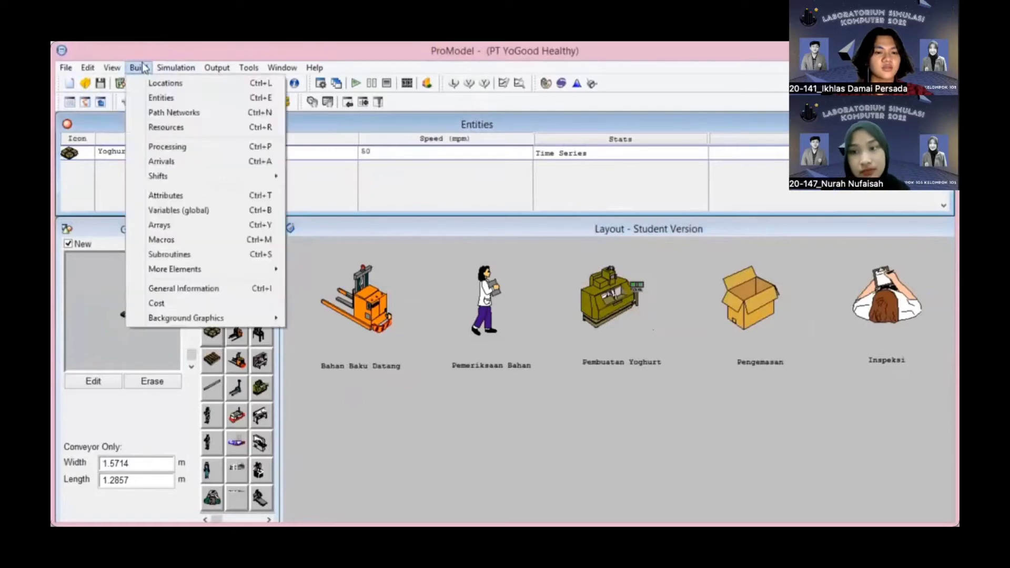
left_click(175, 162)
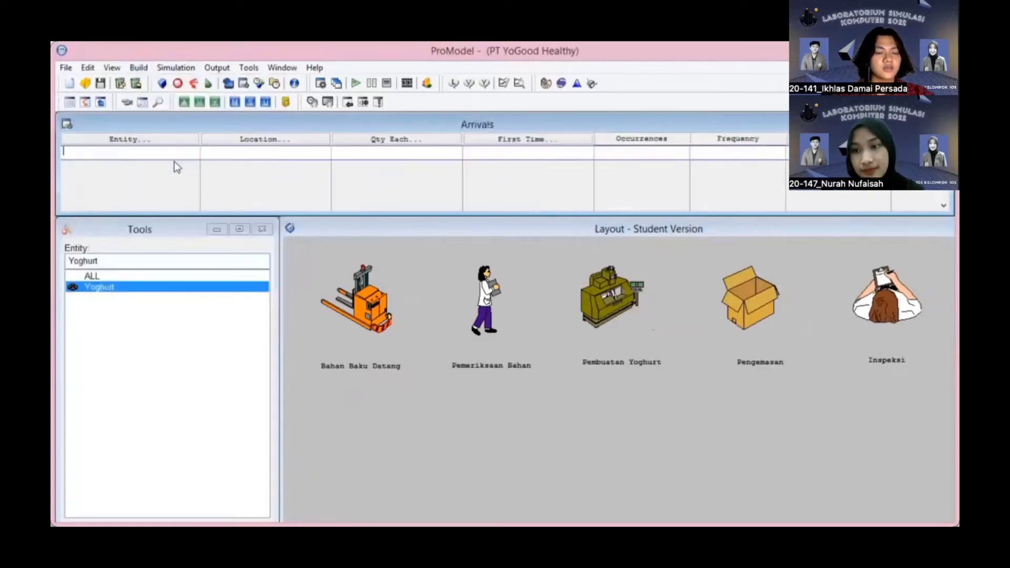
left_click(146, 141)
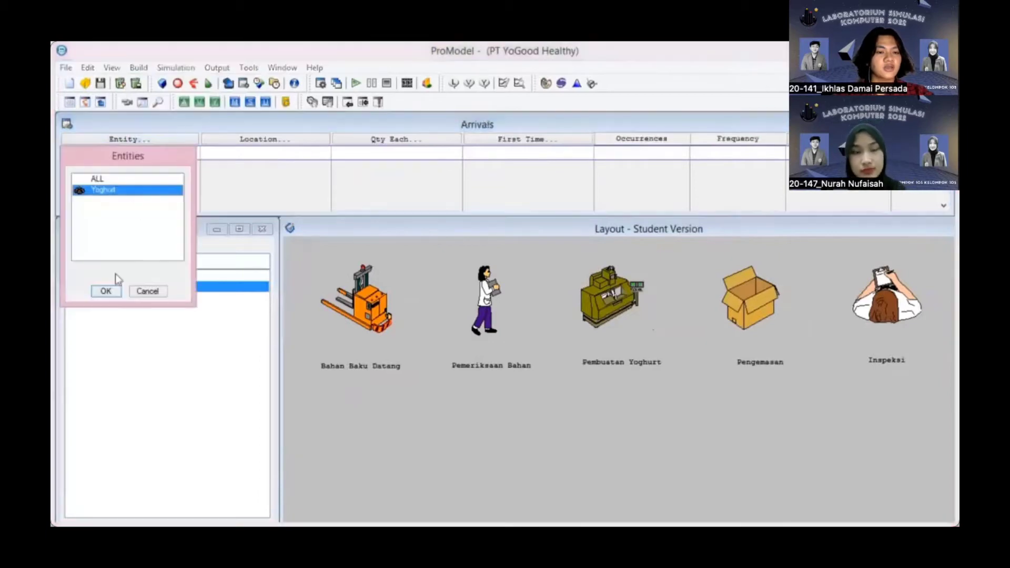
left_click(106, 291)
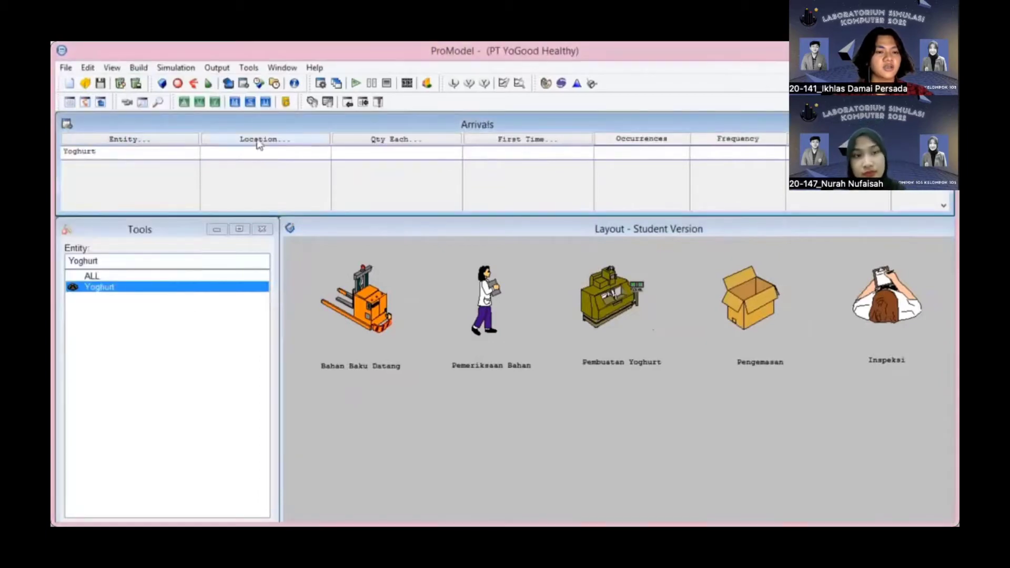
left_click(253, 139)
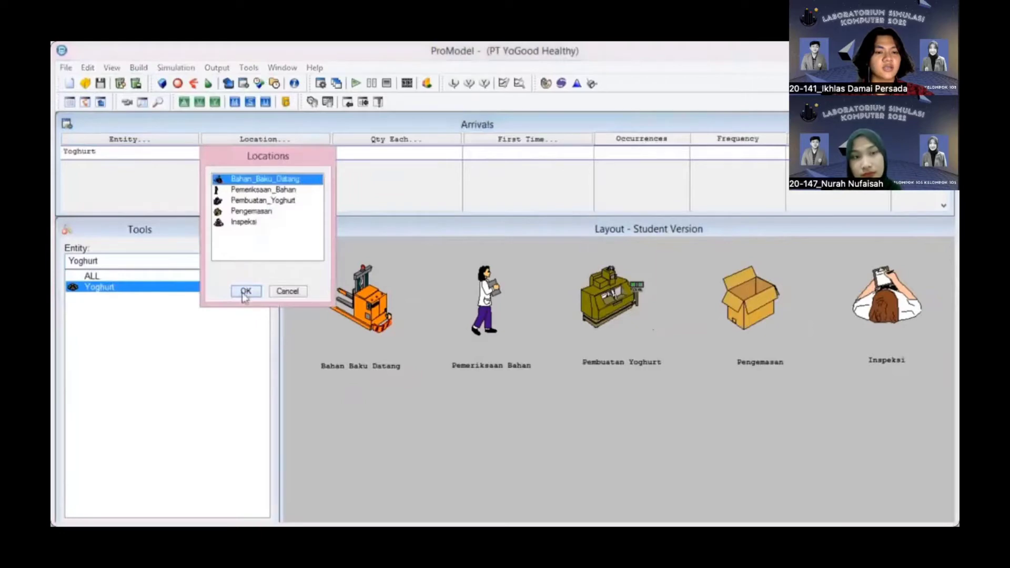
left_click(244, 292)
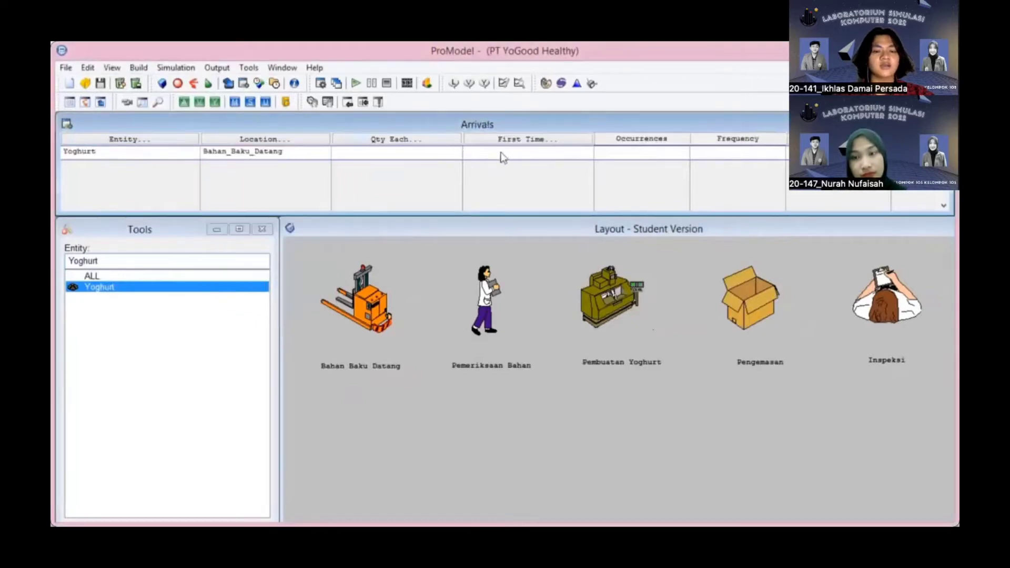
Give the Bahan_Baku_Datang arrival a quantity of 1, INF occurrences and a frequency of 1
left_click(338, 151)
type("1")
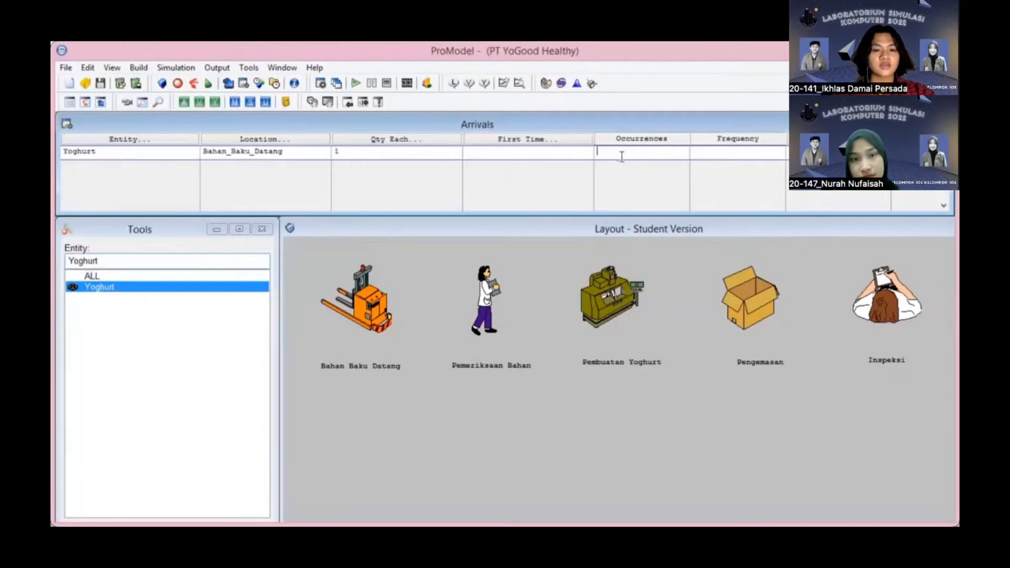
left_click(707, 156)
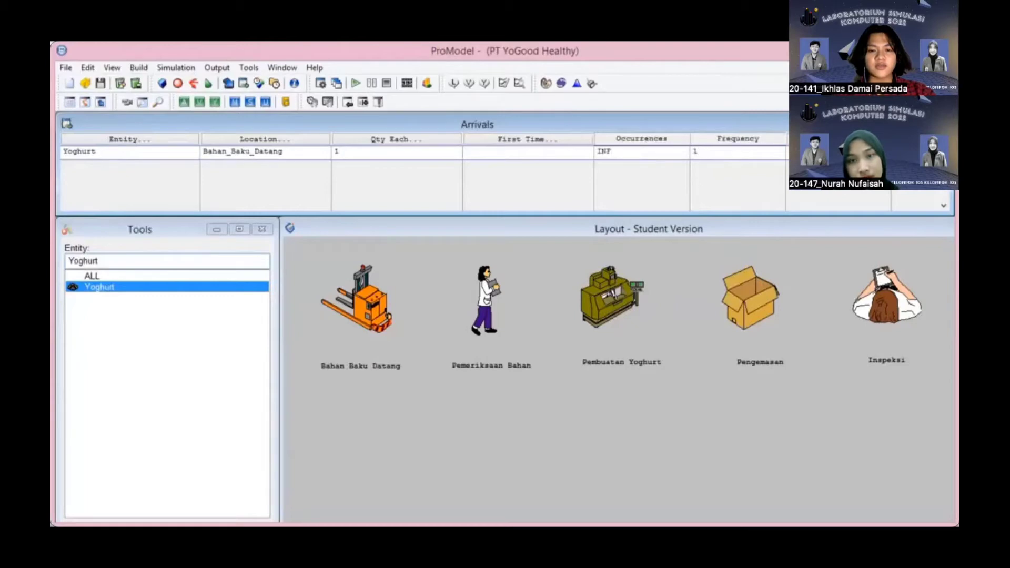
type("1")
left_click(708, 163)
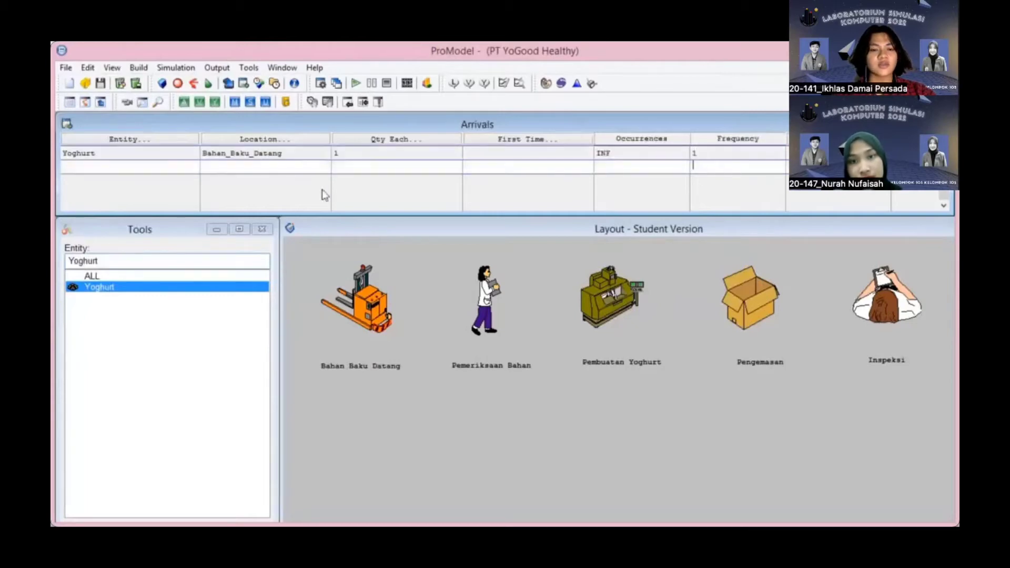
Add a second Yoghurt arrival at Pemeriksaan_Bahan with a quantity of 1
left_click(117, 142)
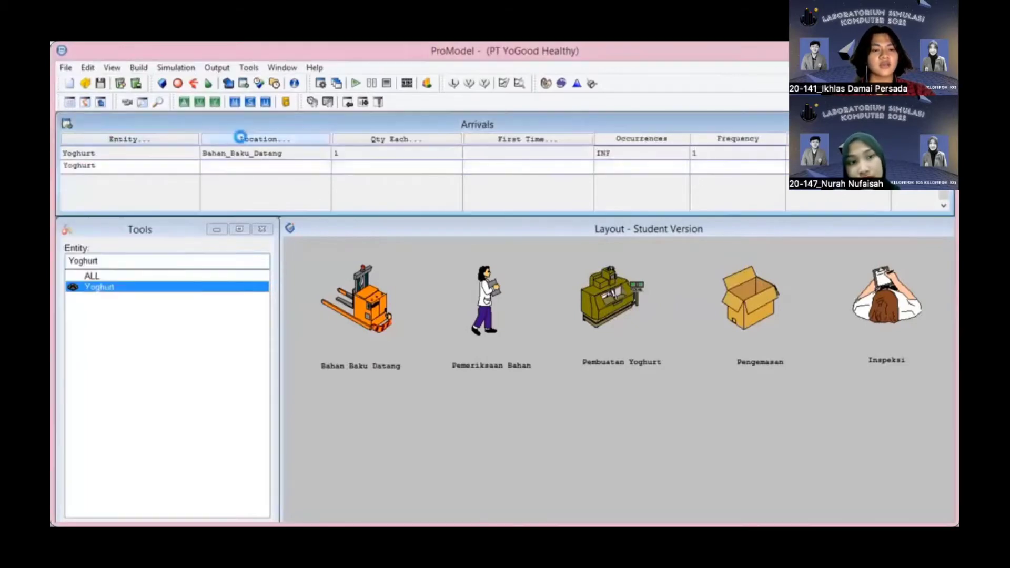
left_click(241, 138)
left_click(395, 168)
type("1")
Set the Pemeriksaan_Bahan arrival's occurrences to INF and its frequency to 1
left_click(639, 167)
type("nf")
left_click(748, 167)
left_click(290, 362)
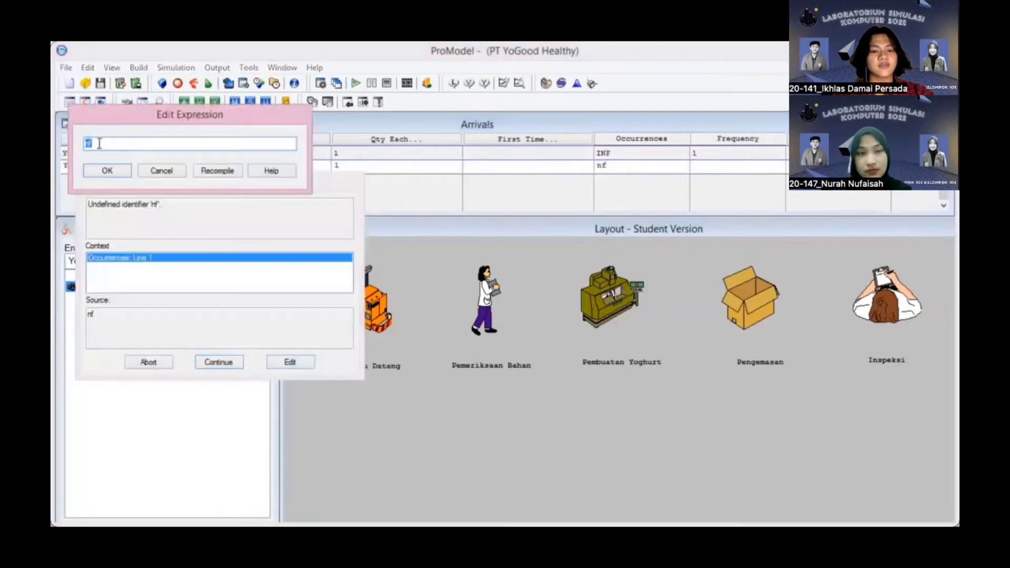
type("INF")
key("Return")
type("1")
left_click(711, 179)
Add a third Yoghurt arrival at the Pembuatan_Yoghurt location
left_click(116, 142)
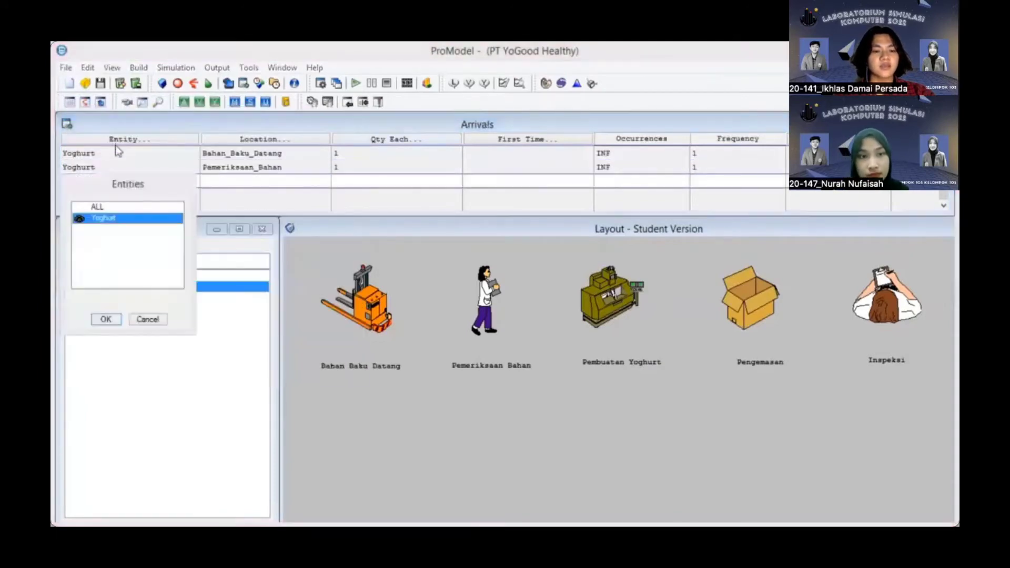
left_click(105, 320)
left_click(248, 140)
left_click(261, 228)
left_click(245, 321)
left_click(392, 179)
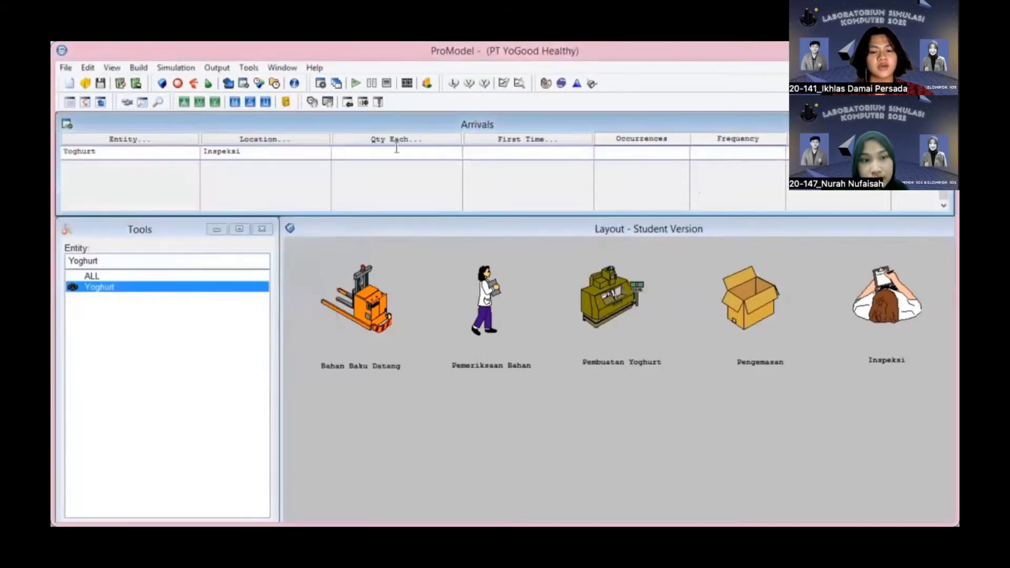
Give the Yoghurt arrival at Inspeksi a quantity of 1, INF occurrences and a frequency of 1
type("1")
key("Return")
key("Return")
type("INF")
key("Return")
type("1")
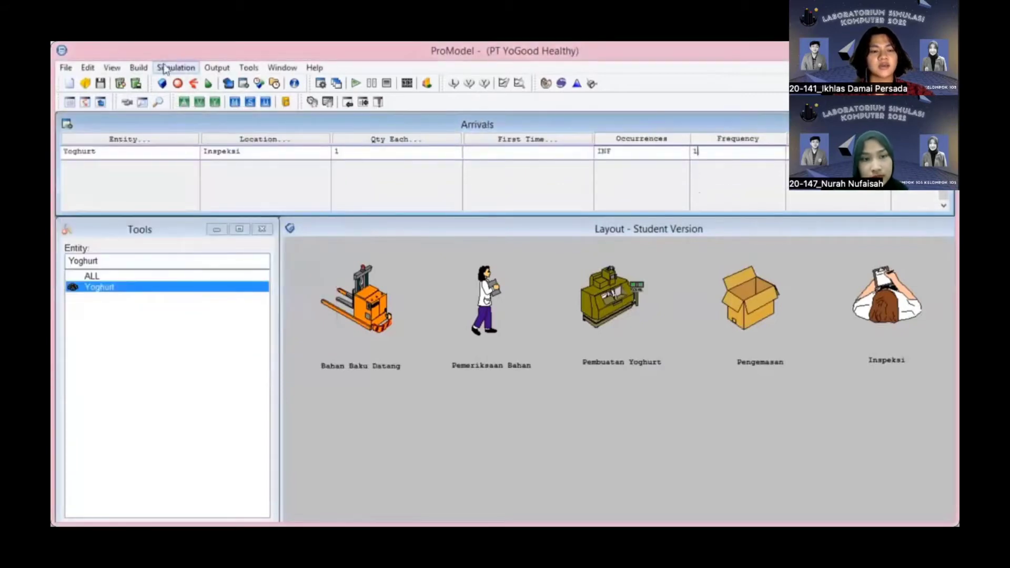
Start the processing definition with a Yoghurt process at the Bahan_Baku_Datang location
left_click(165, 69)
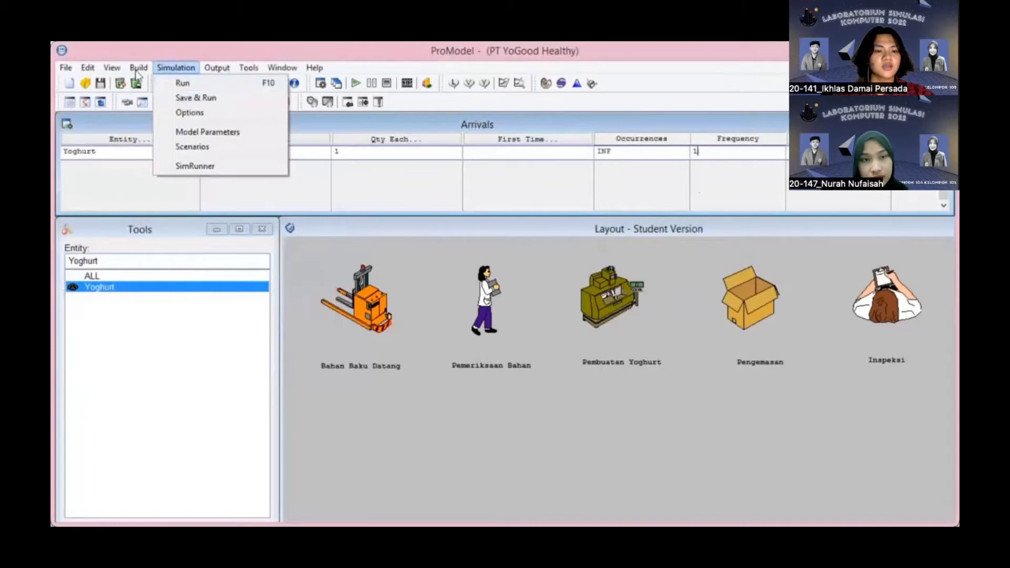
mouse_move(137, 70)
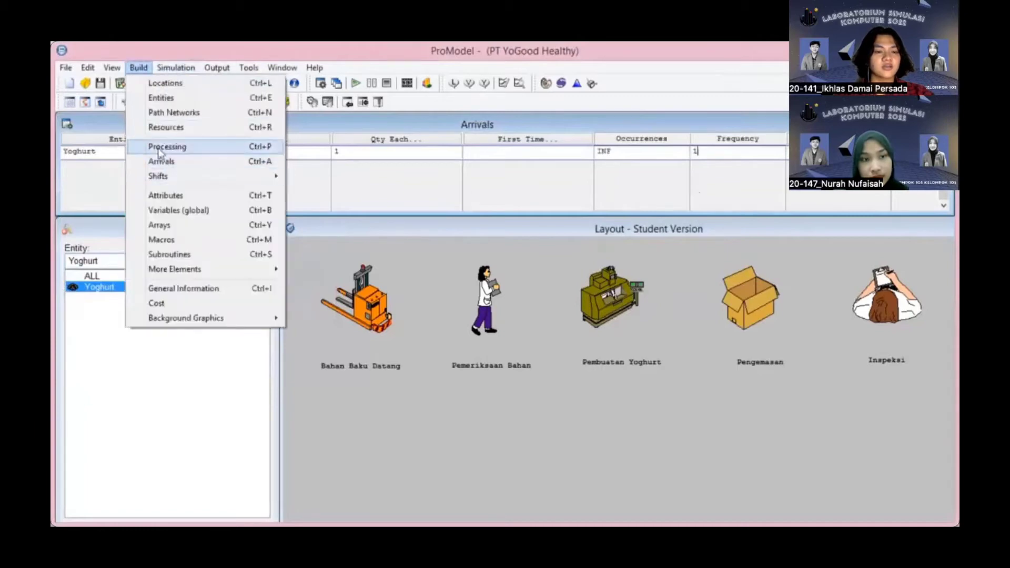
left_click(160, 148)
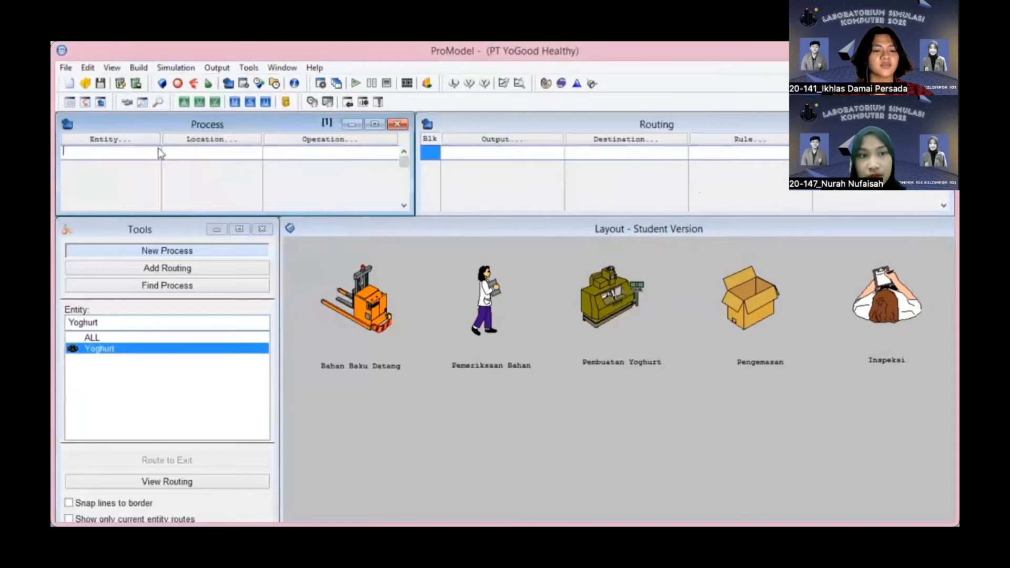
left_click(125, 136)
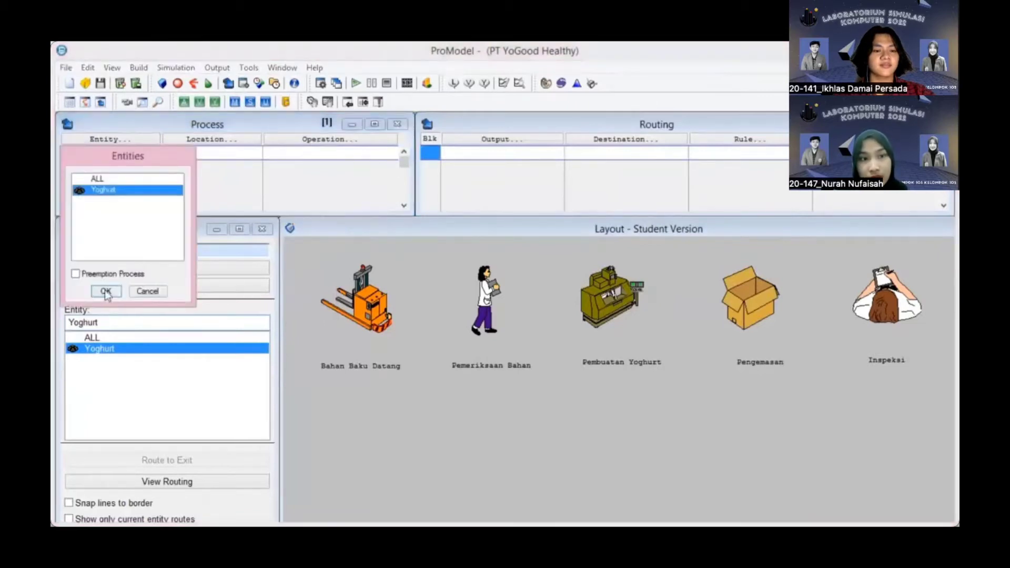
left_click(106, 292)
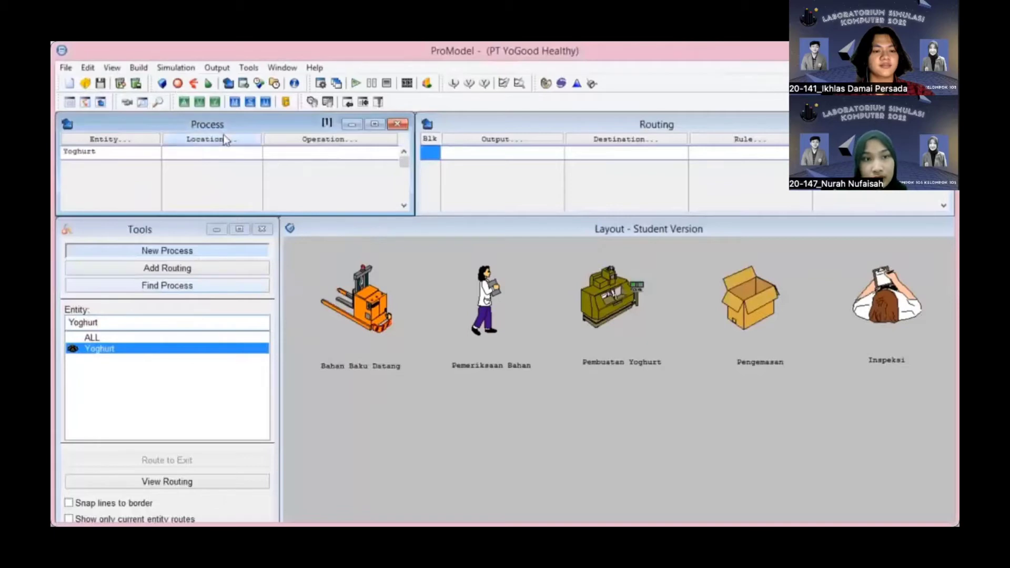
left_click(226, 139)
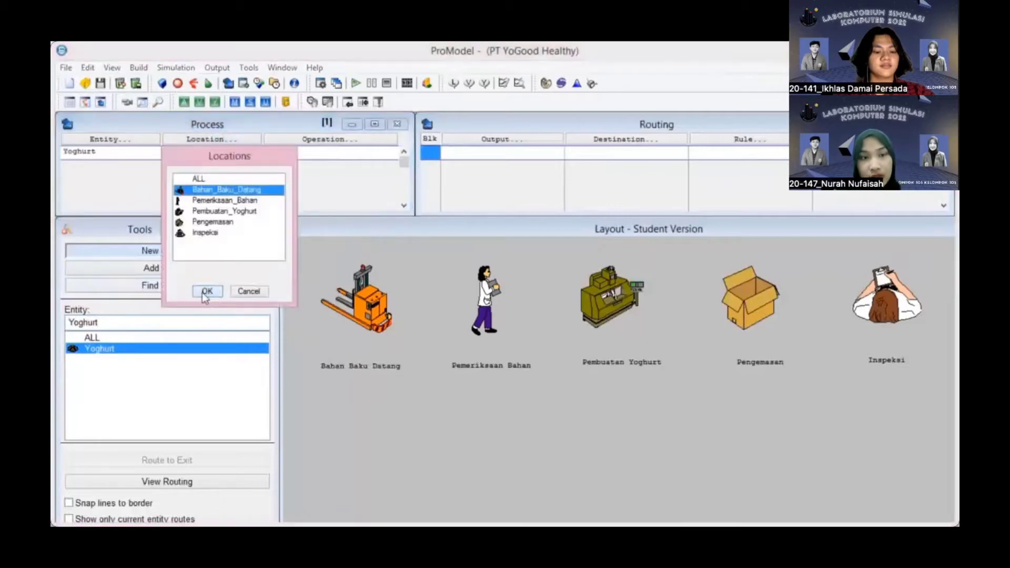
left_click(206, 292)
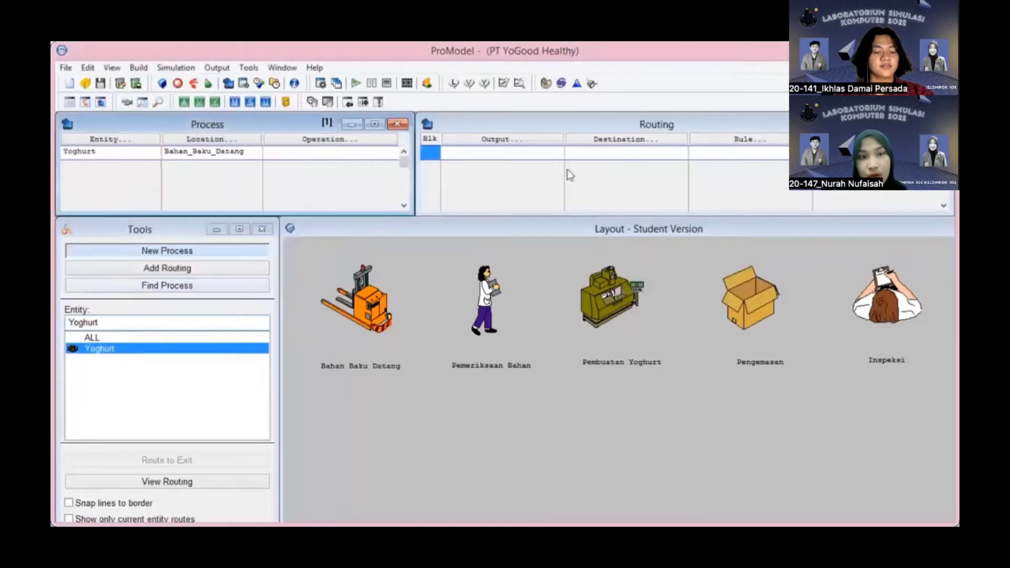
Route the Yoghurt output of the Bahan_Baku_Datang process to Pemeriksaan_Bahan
left_click(508, 141)
left_click(486, 290)
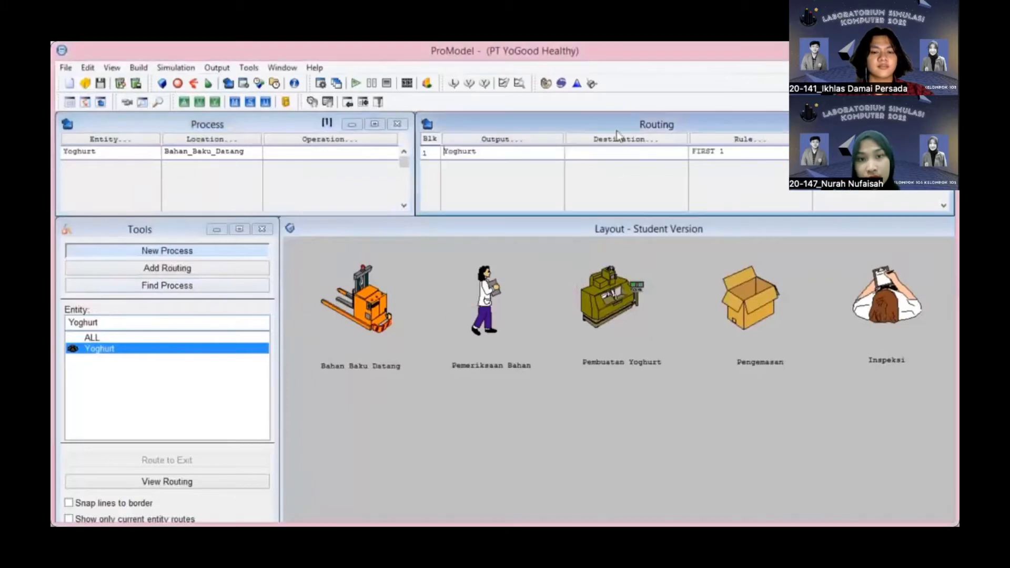
left_click(618, 139)
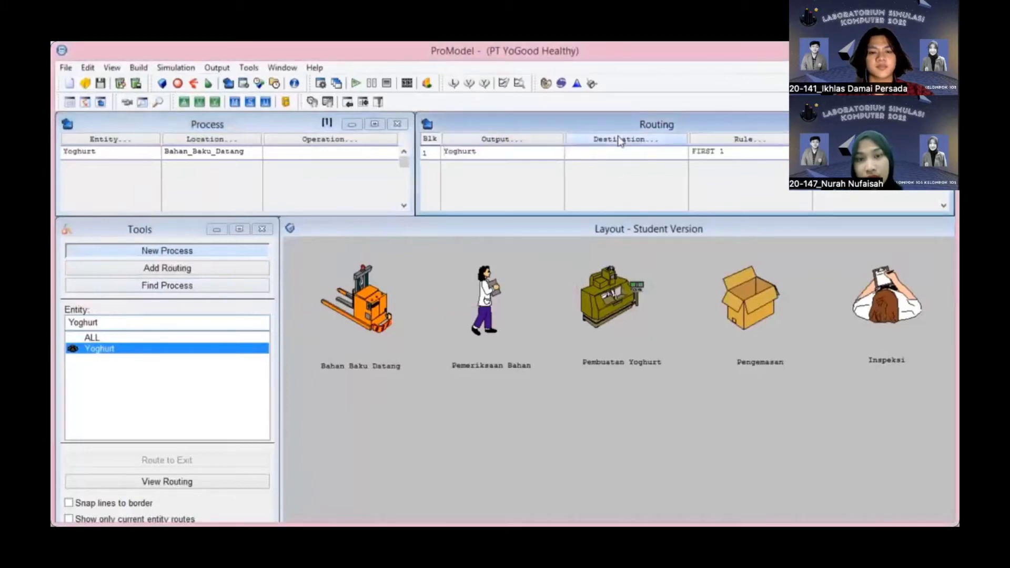
left_click(612, 190)
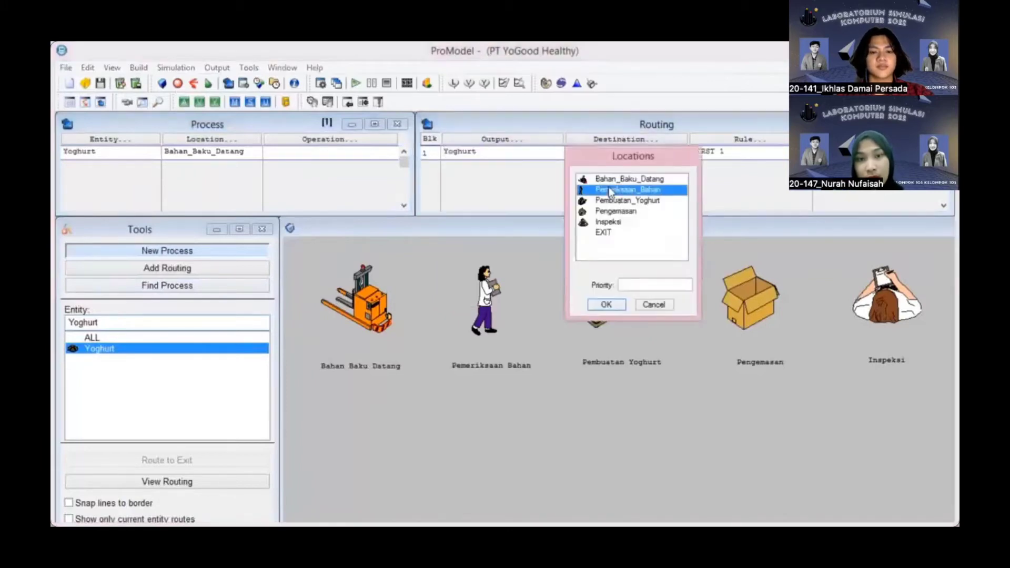
left_click(612, 309)
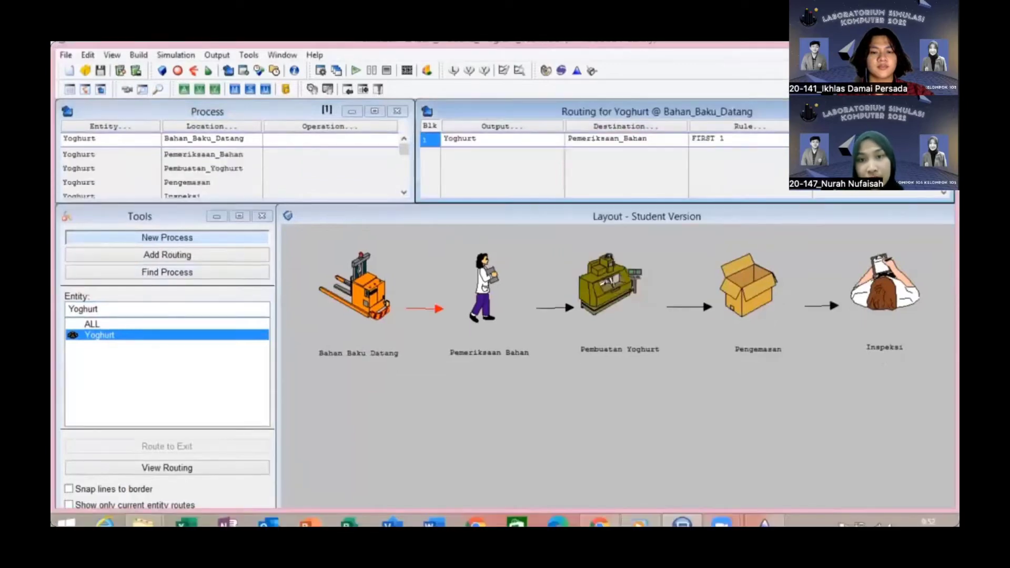
Open the Bahan_Baku_Datang route's move logic and enter the observations 6, 7, 8, 6, 8, 6, 7, 8, 6, 8 in a new Stat::Fit document
left_click(810, 126)
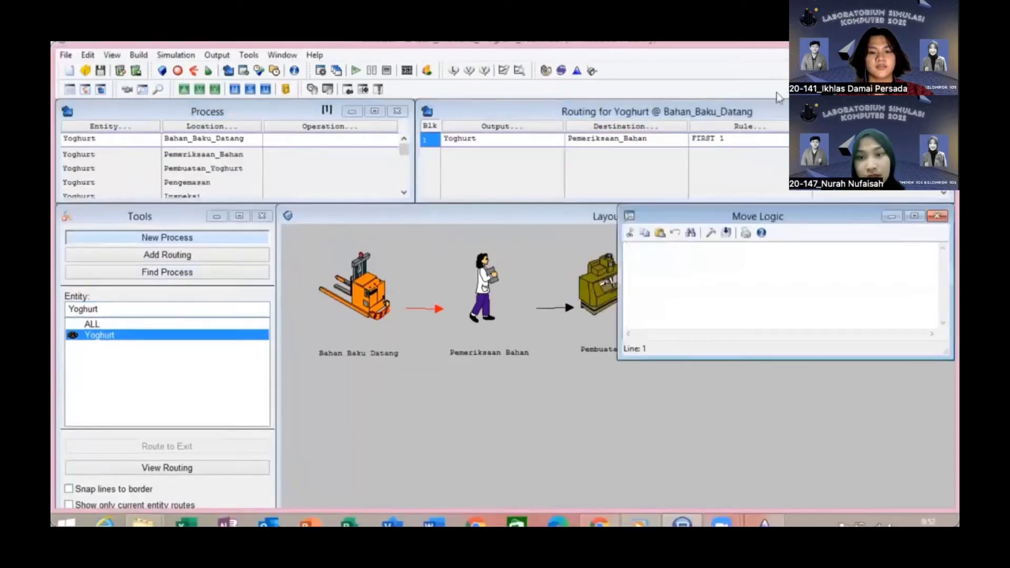
left_click(577, 70)
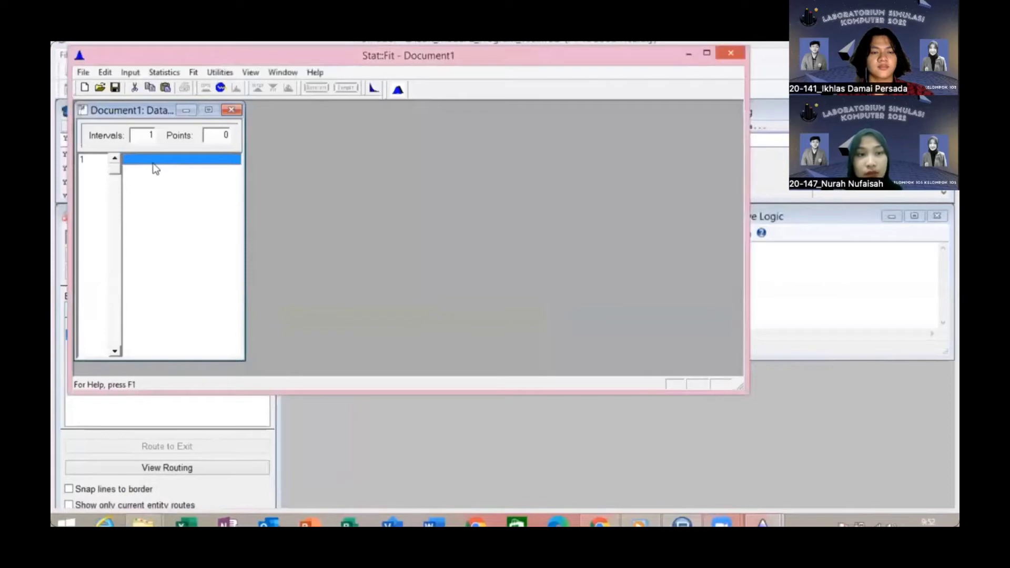
type("6")
key("Return")
key("Return")
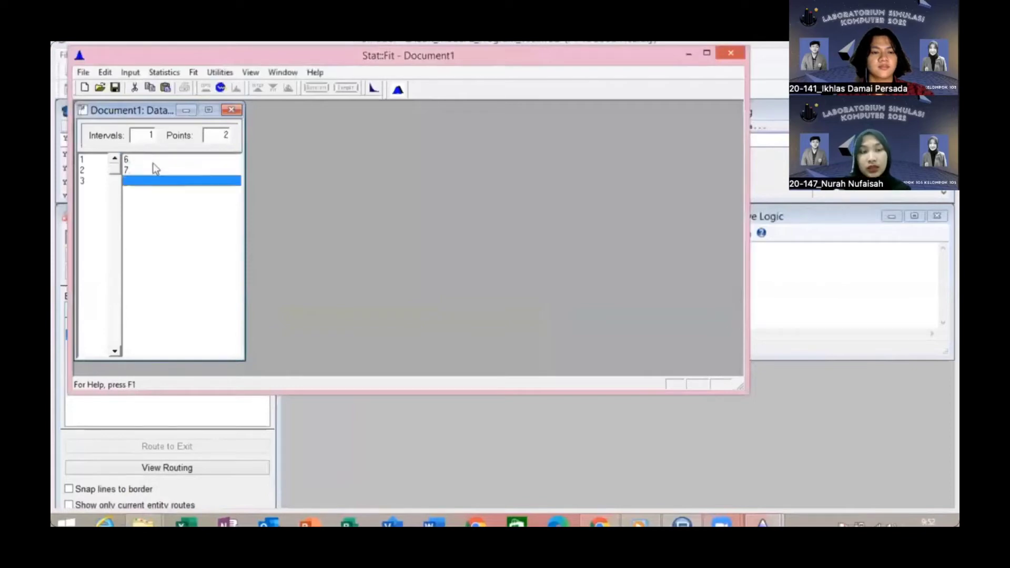
type("8")
key("Return")
type("6")
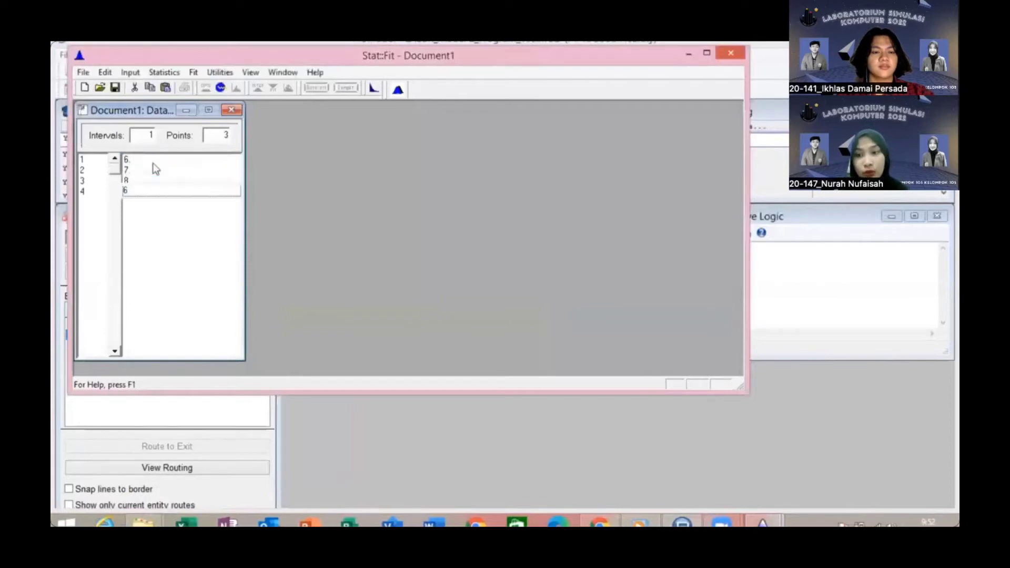
key("Return")
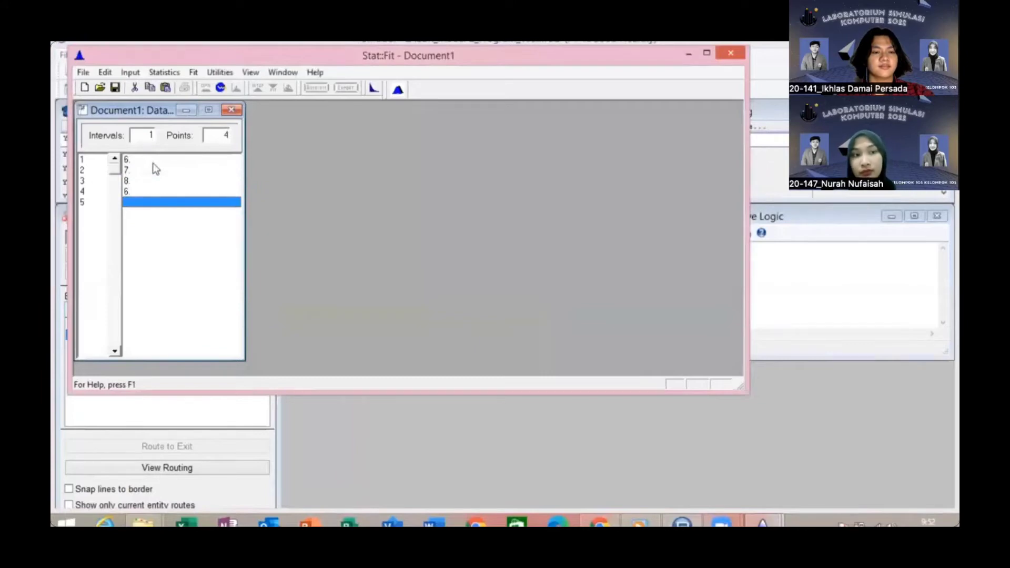
type("8")
key("Return")
type("6")
key("Return")
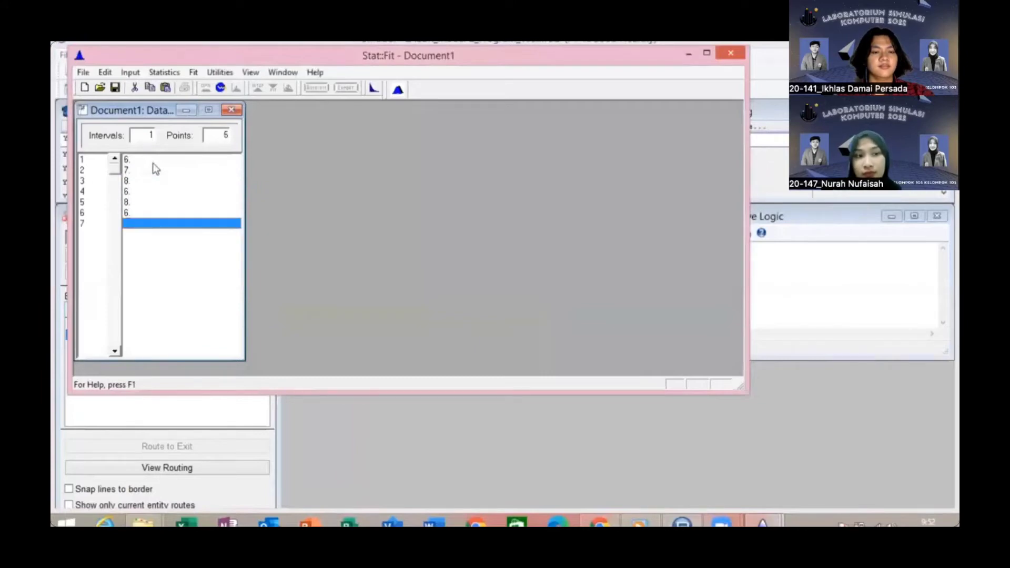
type("7")
key("Return")
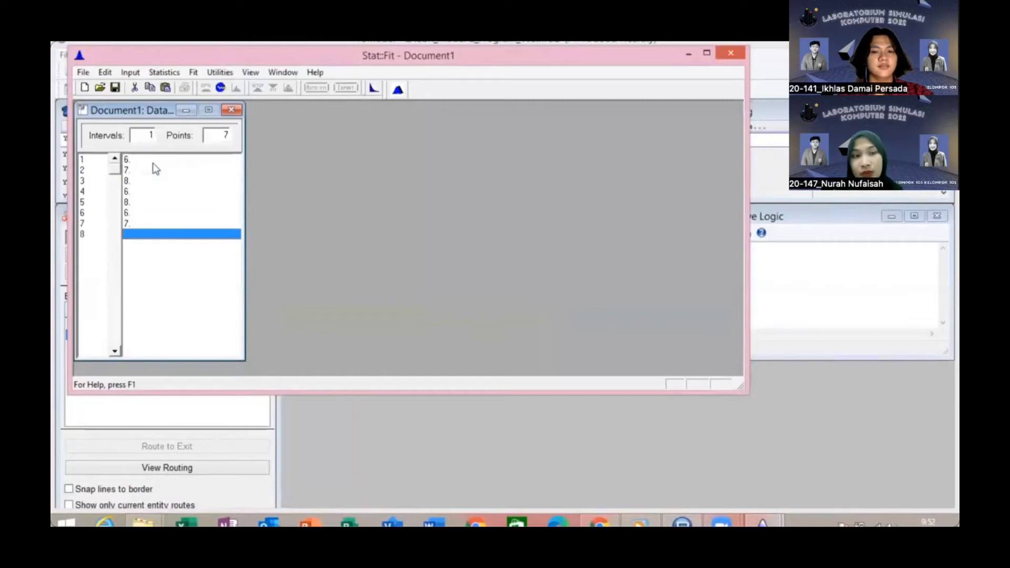
type("8.")
key("Return")
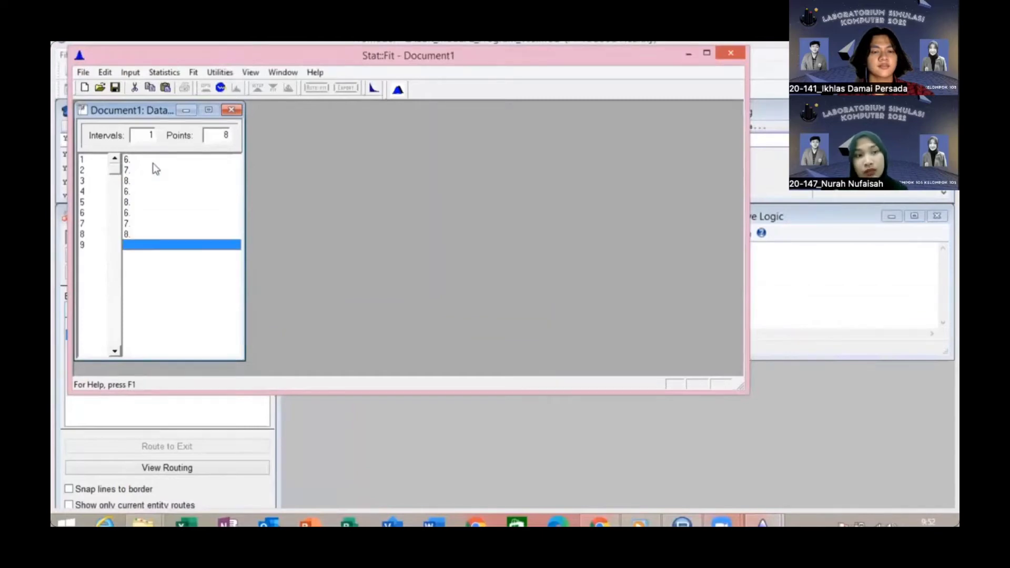
type("6")
key("Return")
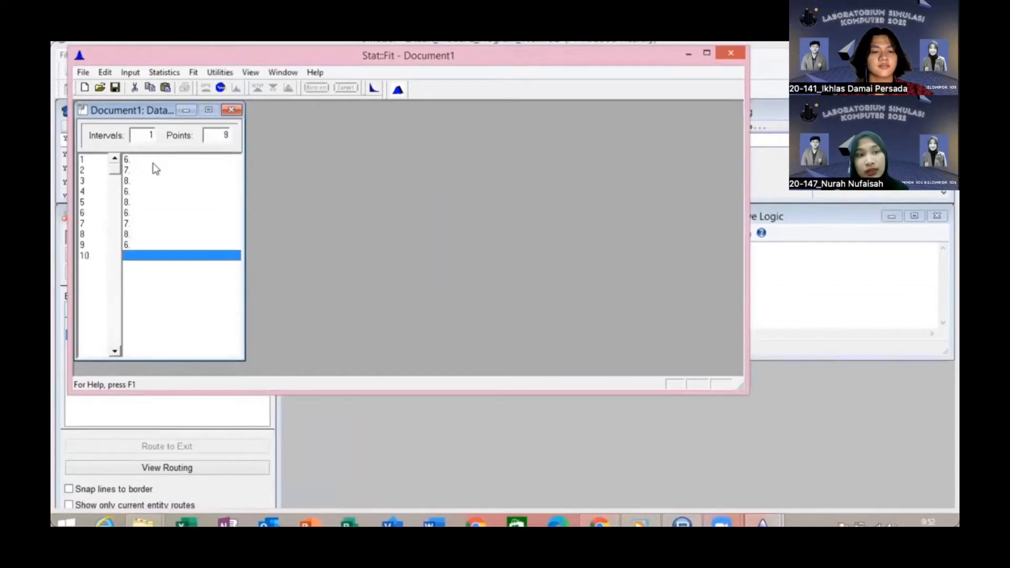
type("8")
key("Return")
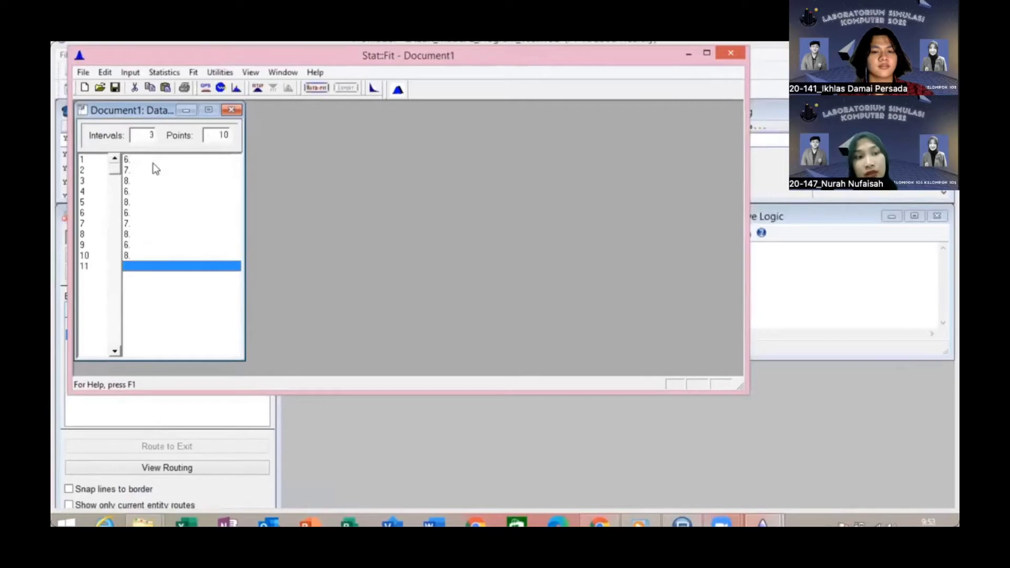
Auto-fit discrete distributions with an assigned bound of 6 to the entered data
left_click(309, 97)
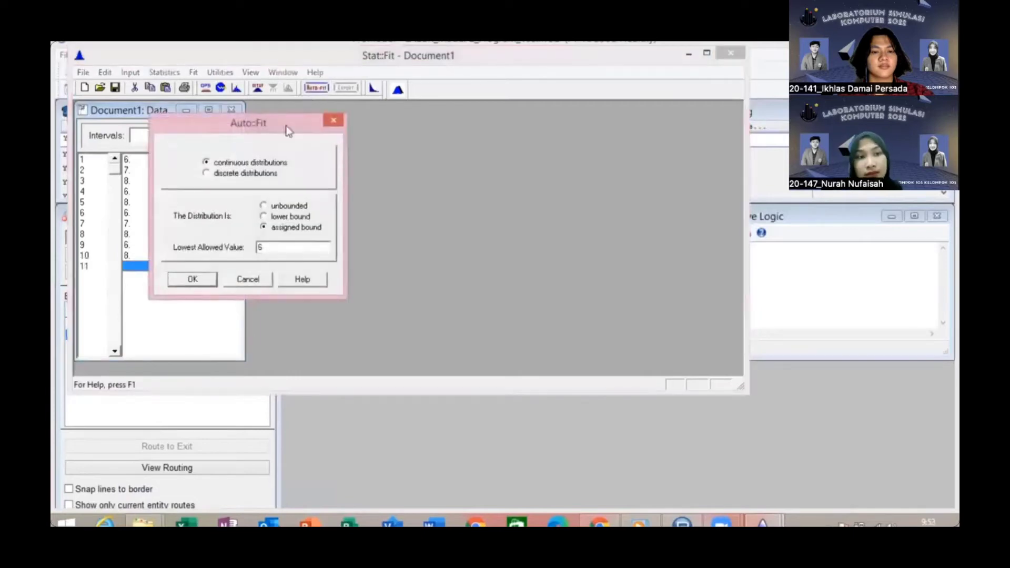
left_click(206, 172)
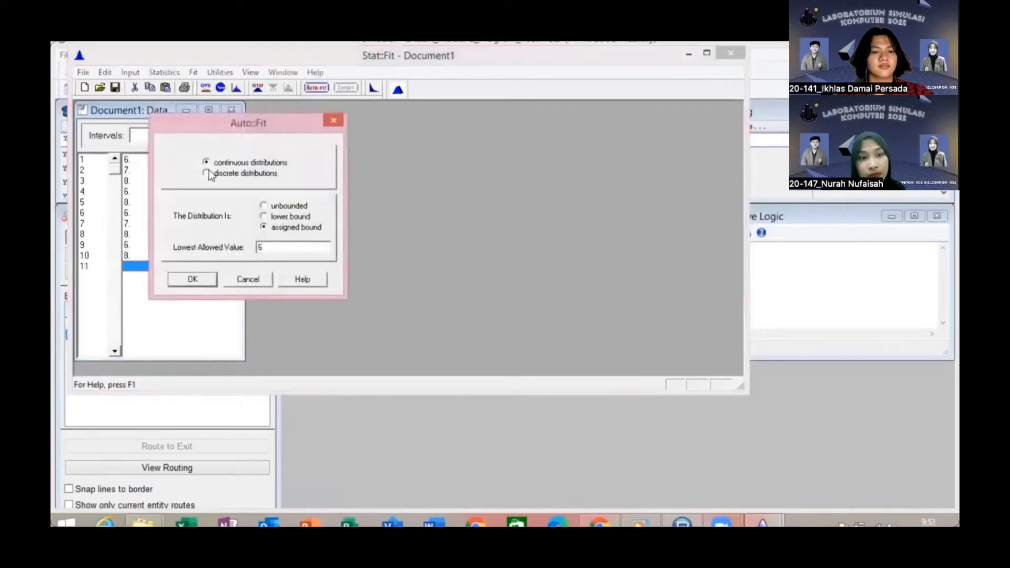
left_click(191, 279)
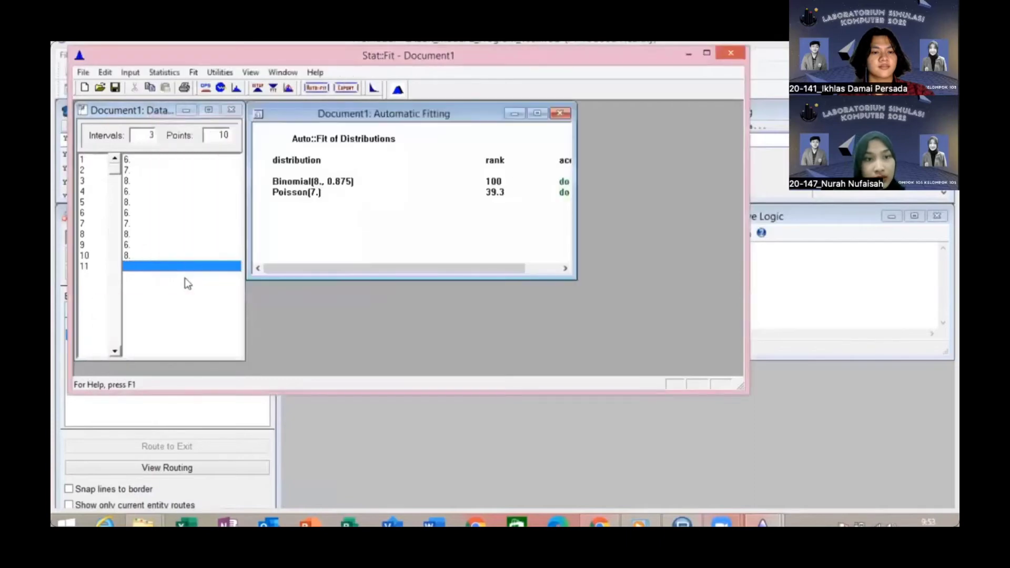
left_click(394, 183)
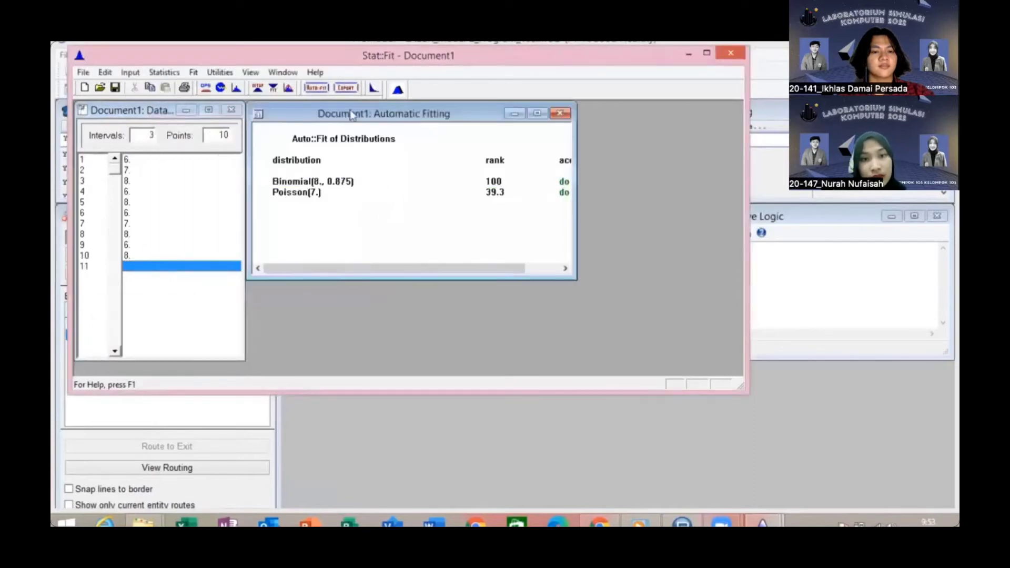
Export the fitted Binomial distribution to the clipboard in ProModel format with precision 3
left_click(347, 90)
left_click_drag(260, 109, 422, 214)
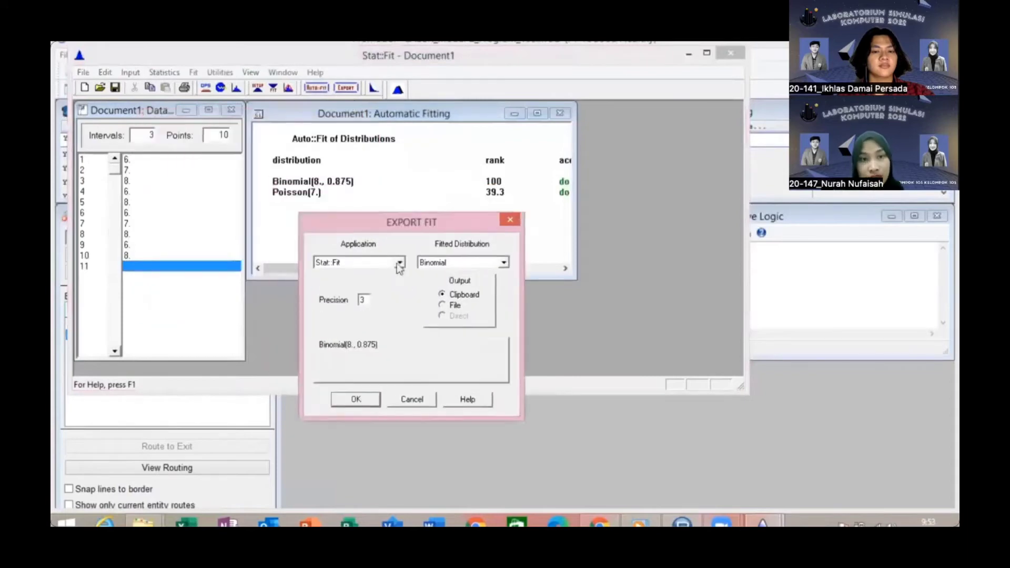
left_click(400, 262)
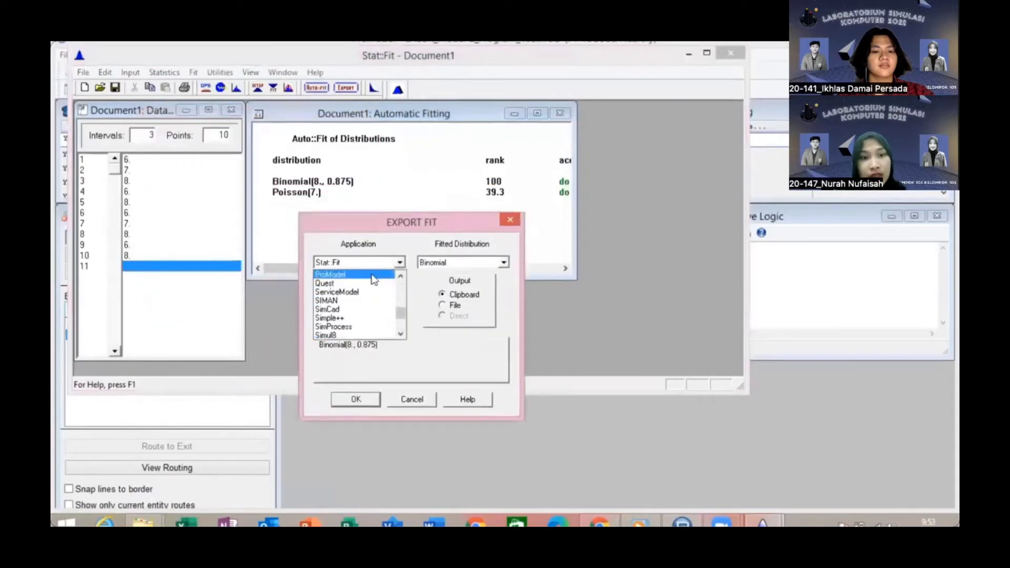
left_click(373, 275)
left_click(504, 262)
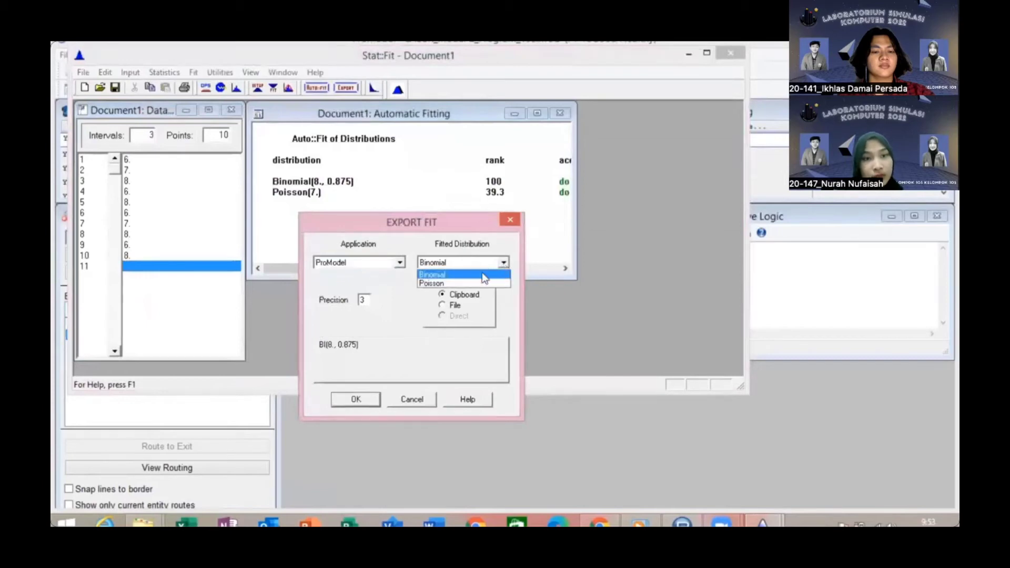
left_click(481, 274)
left_click(358, 402)
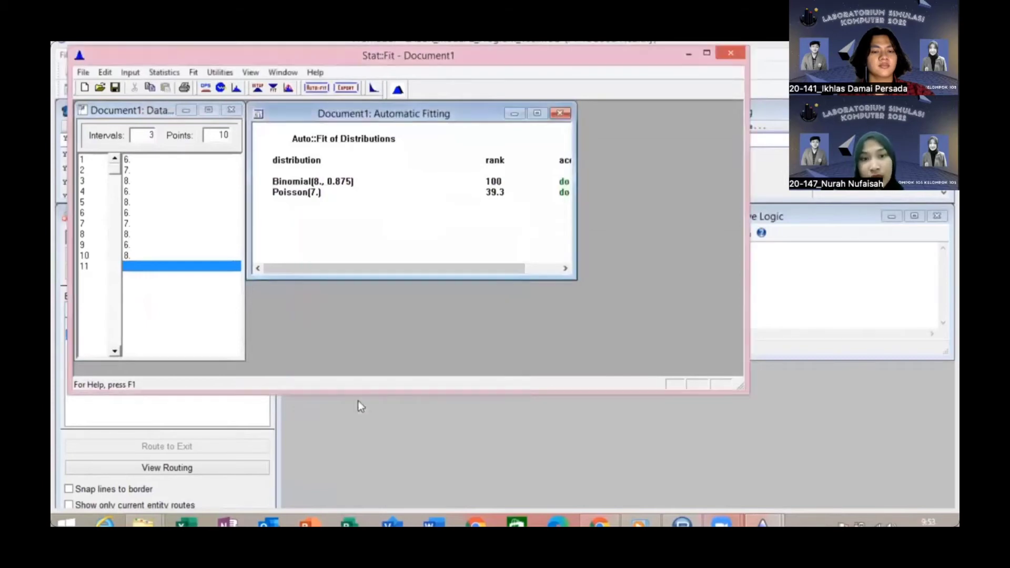
Switch back to ProModel and set the move logic from Bahan_Baku_Datang to Pemeriksaan_Bahan to MOVE FOR BI(8., 0.875)
left_click(842, 277)
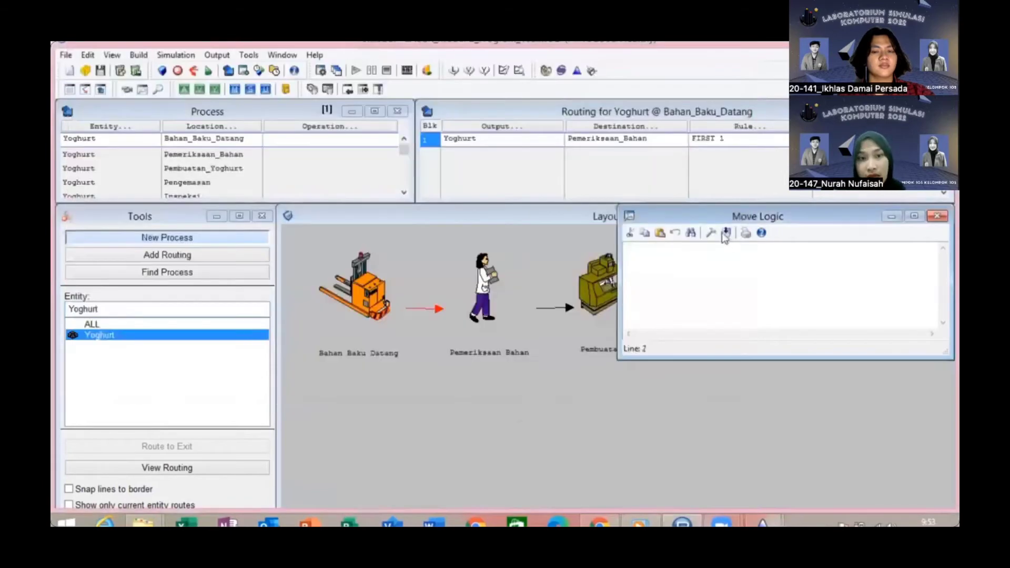
left_click(712, 232)
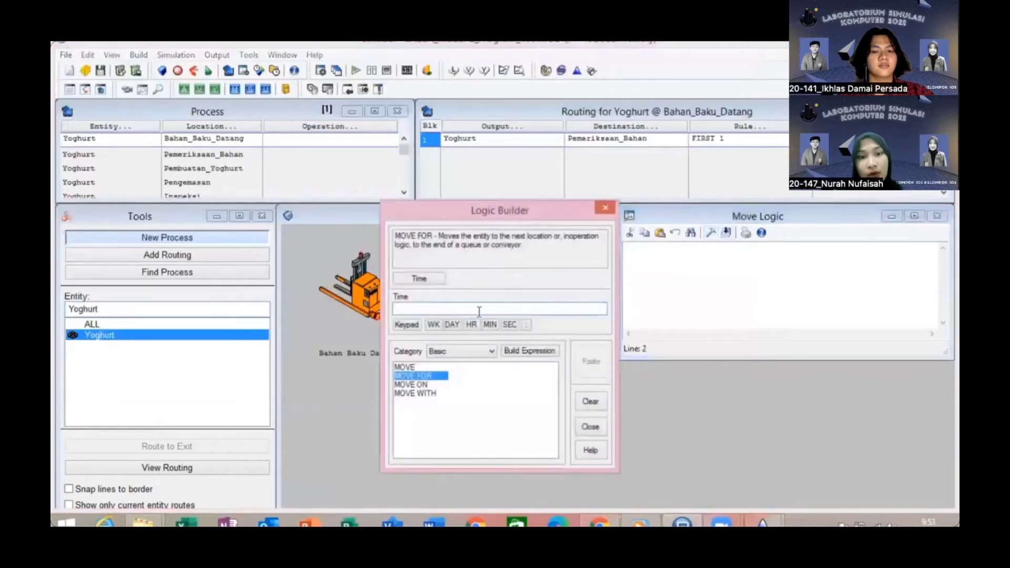
left_click(408, 378)
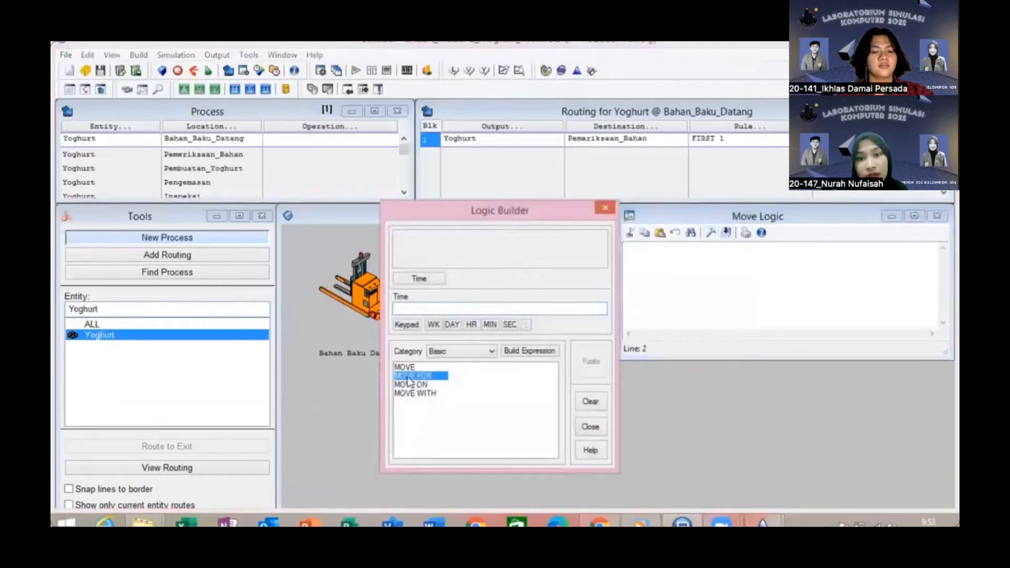
right_click(409, 309)
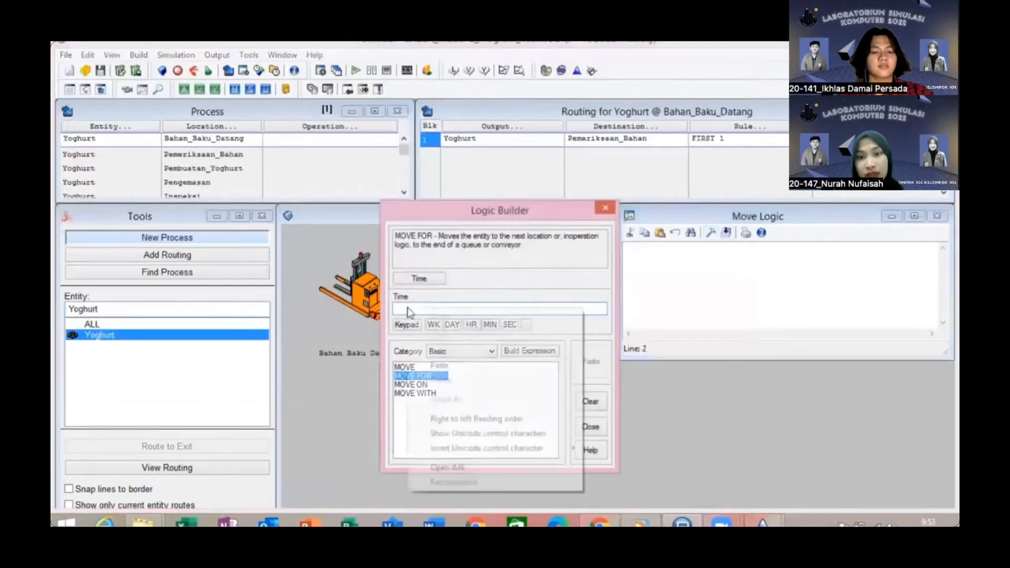
left_click(458, 365)
left_click(583, 363)
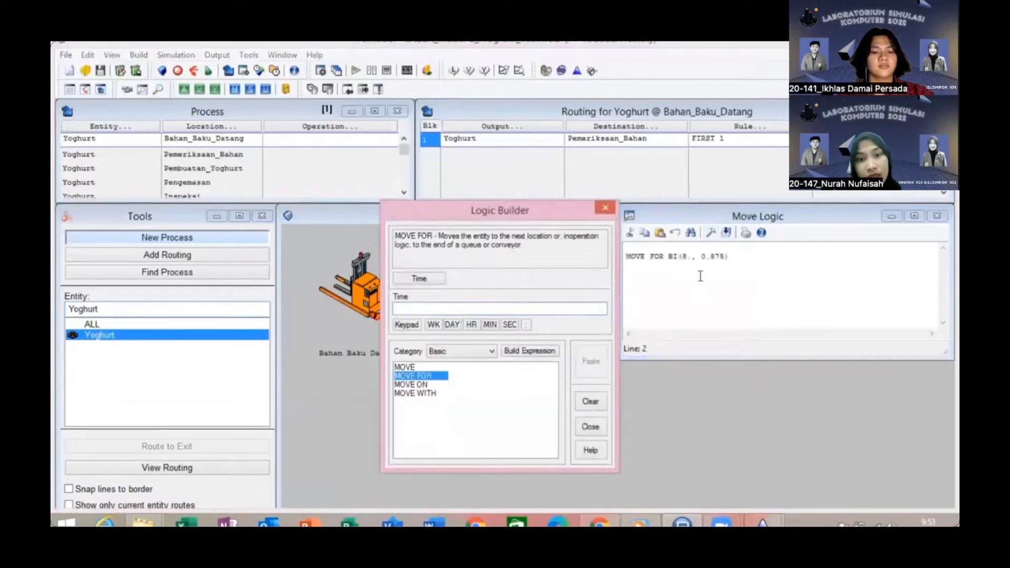
left_click(937, 215)
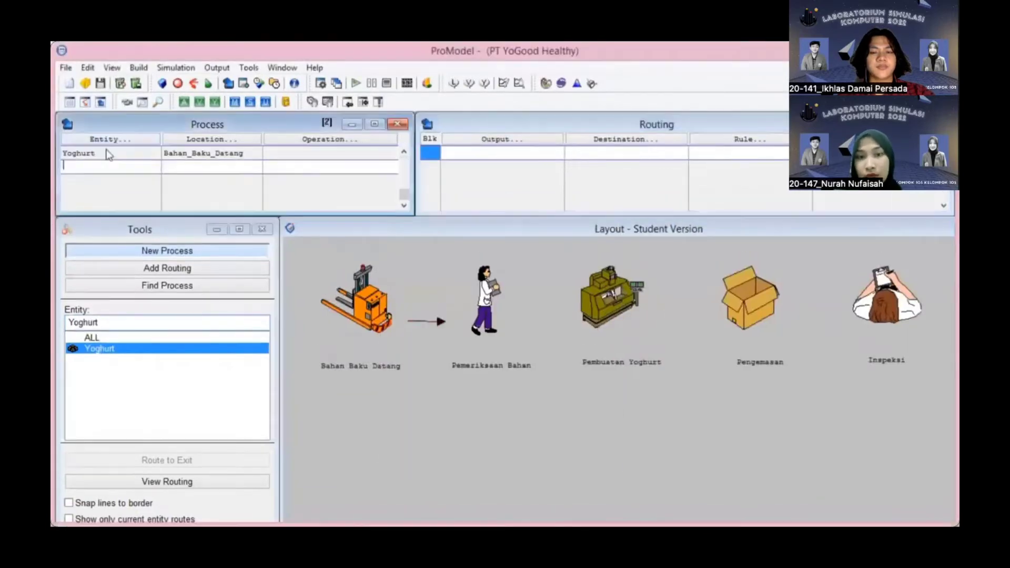
Add a Yoghurt process at Pemeriksaan_Bahan and route its Yoghurt output to Pembuatan_Yoghurt
left_click(211, 165)
left_click(233, 215)
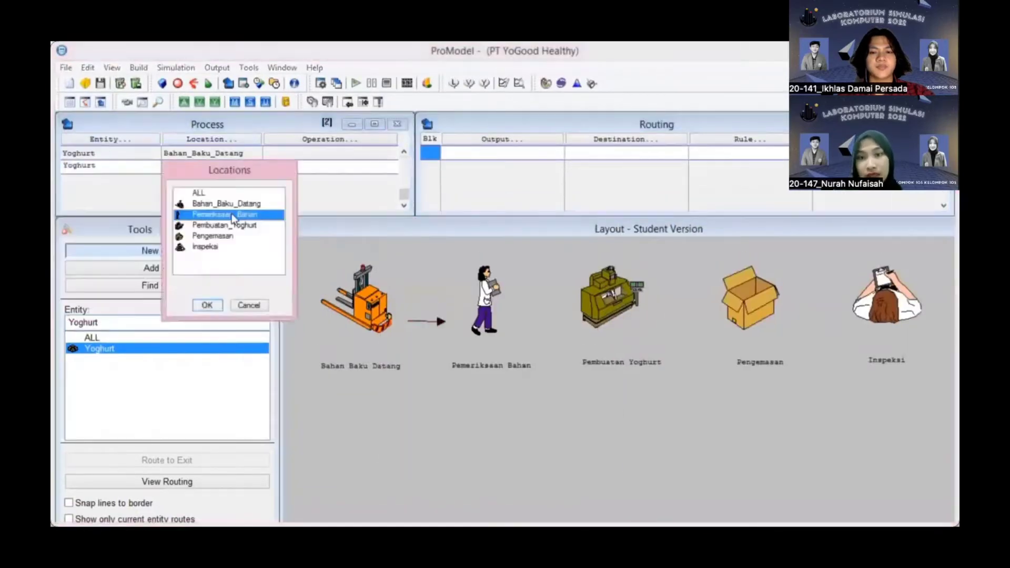
left_click(208, 305)
left_click(502, 152)
left_click(639, 140)
left_click(631, 200)
left_click(605, 305)
Add a MOVE FOR statement with the fitted time to the move logic from Pemeriksaan_Bahan to Pembuatan_Yoghurt
left_click(874, 139)
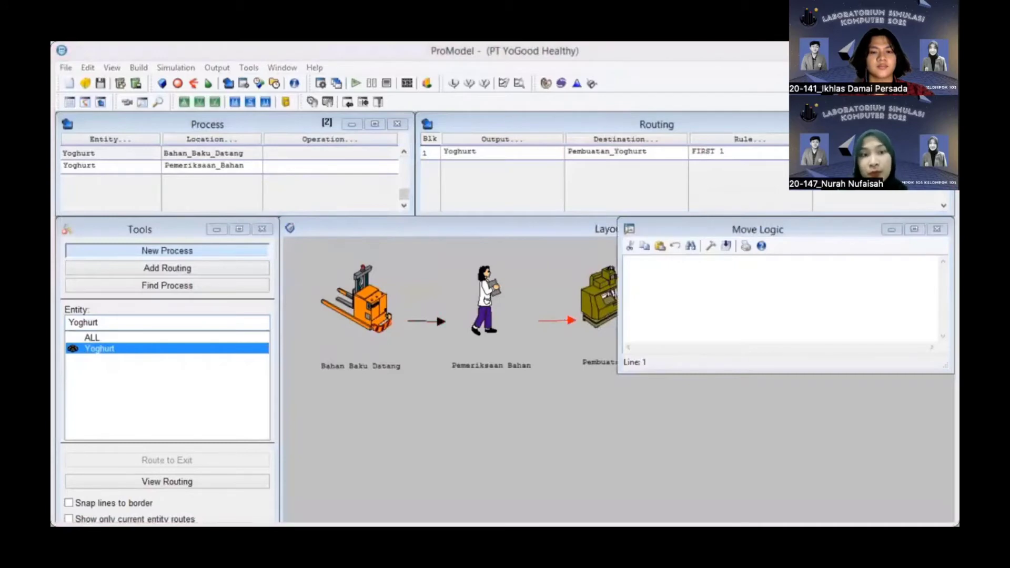
left_click(711, 245)
left_click(413, 390)
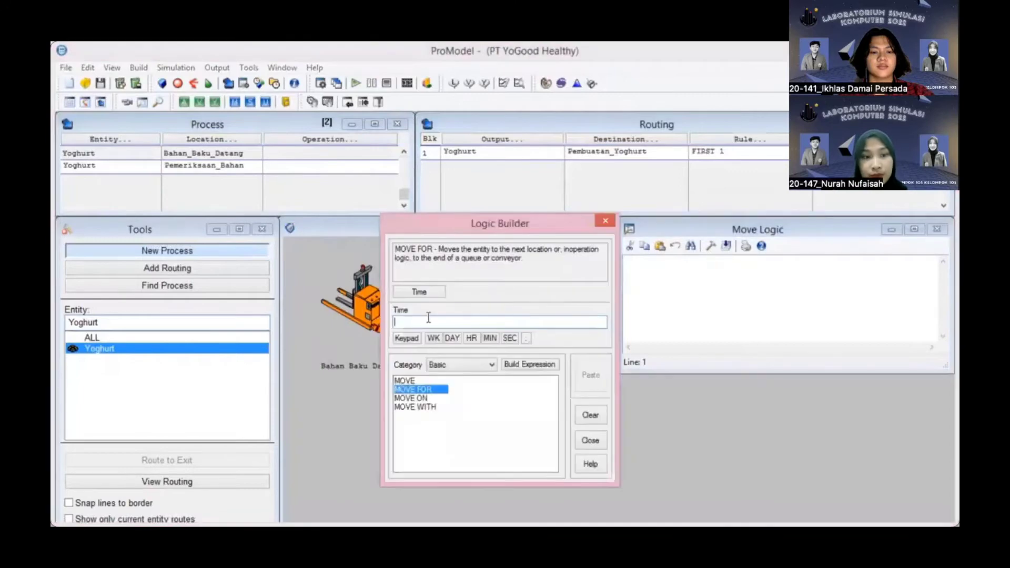
left_click(590, 375)
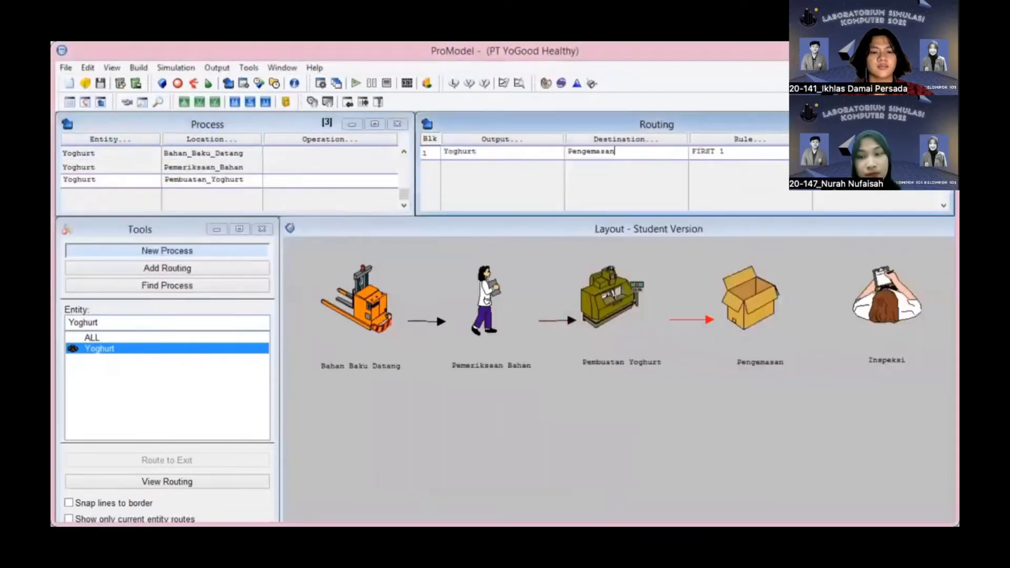
Open the move logic from Pembuatan_Yoghurt to Pengemasan, and set the location of the fourth Yoghurt process to Pengemasan
left_click(874, 138)
left_click(489, 49)
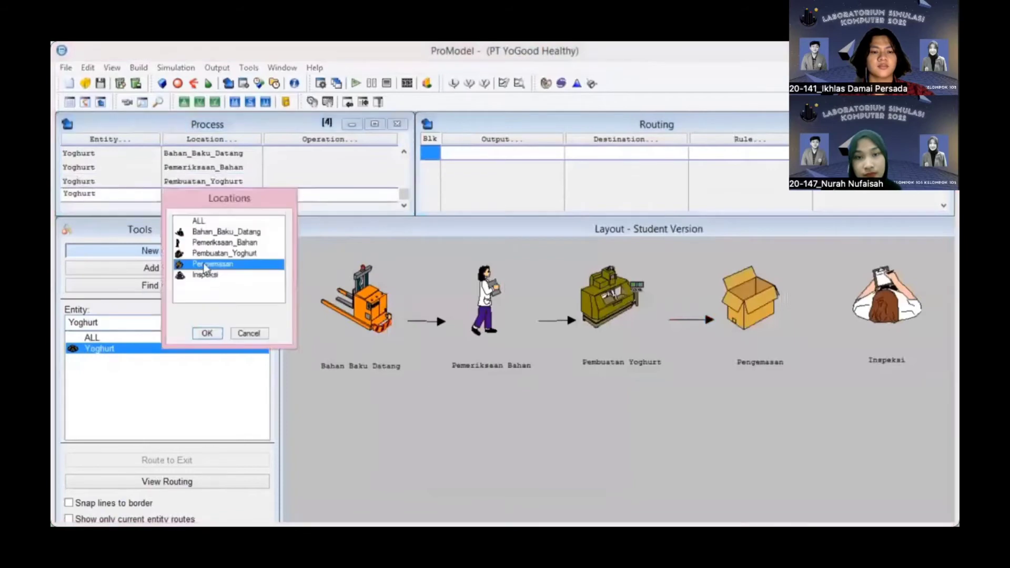
left_click(206, 332)
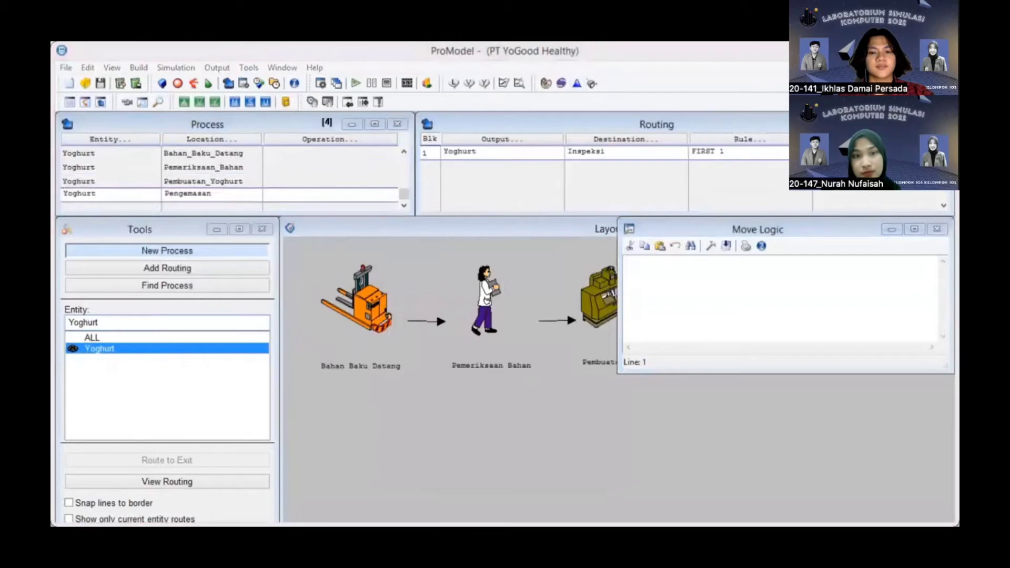
Add a MOVE FOR statement with the fitted time to the move logic from Pengemasan to Inspeksi
left_click(710, 246)
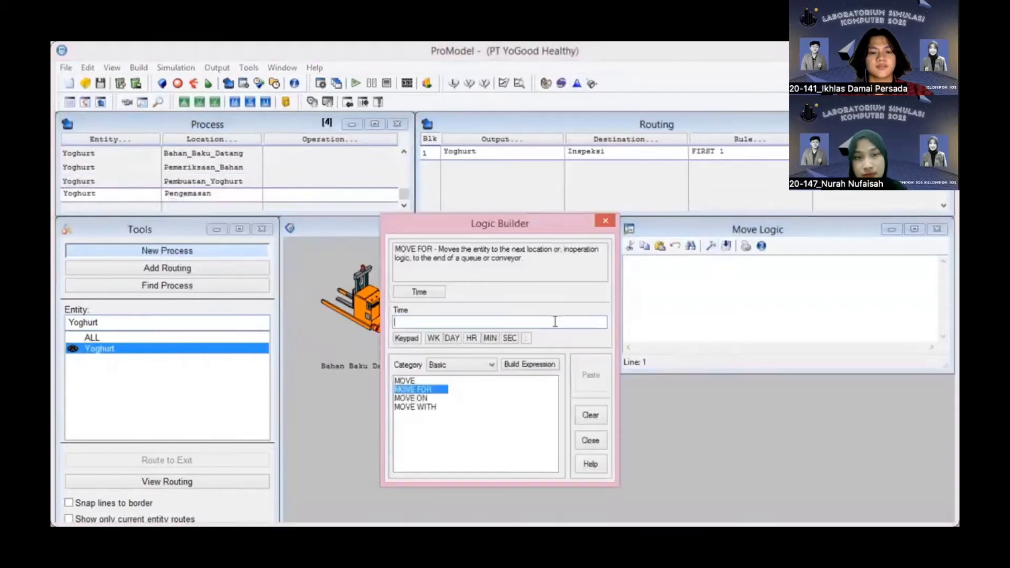
left_click(529, 365)
left_click(590, 375)
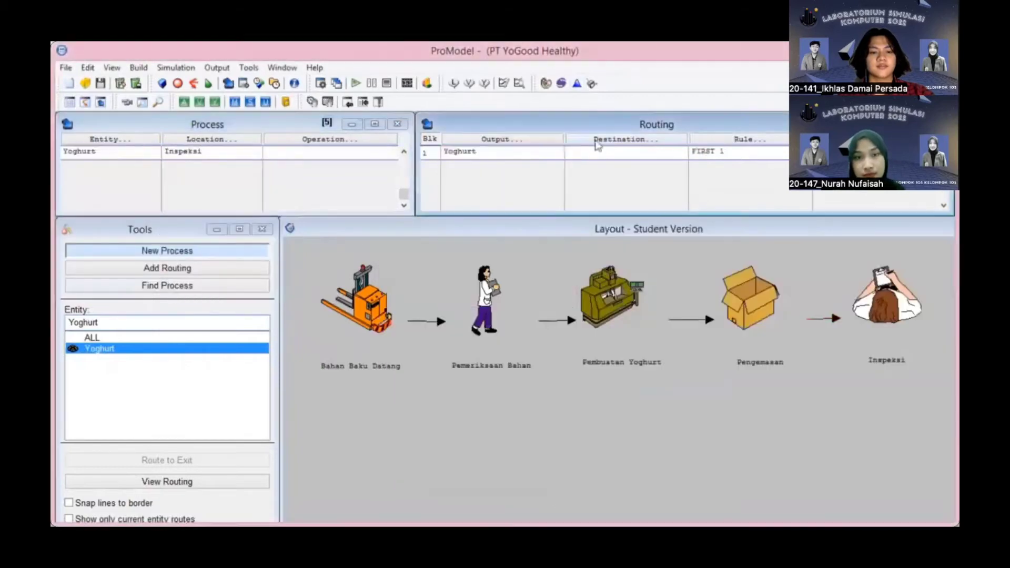
Add the statement MOVE FOR BI(11., 0.891) to the move logic of the Yoghurt route from Inspeksi to EXIT
left_click(876, 140)
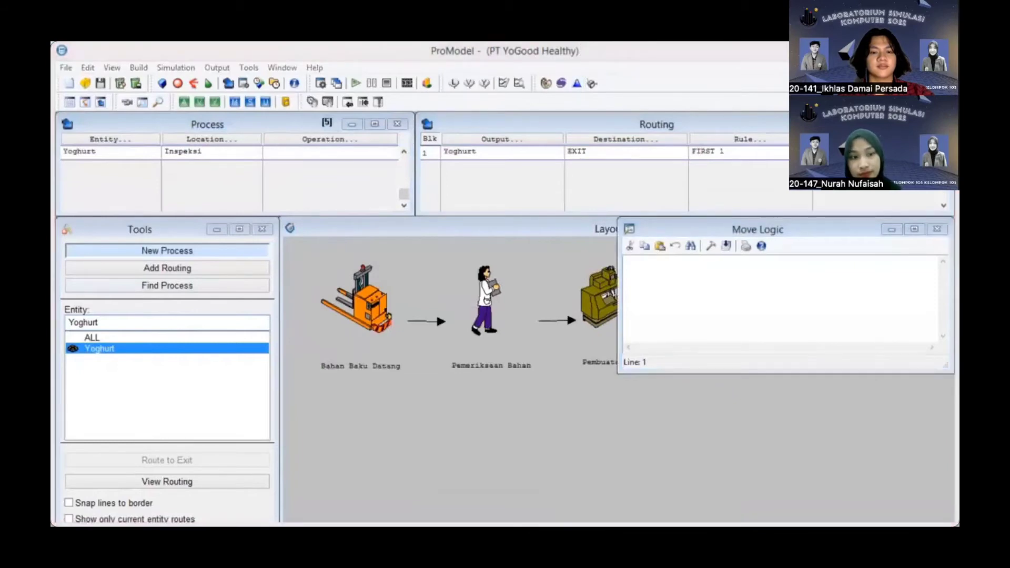
left_click(869, 290)
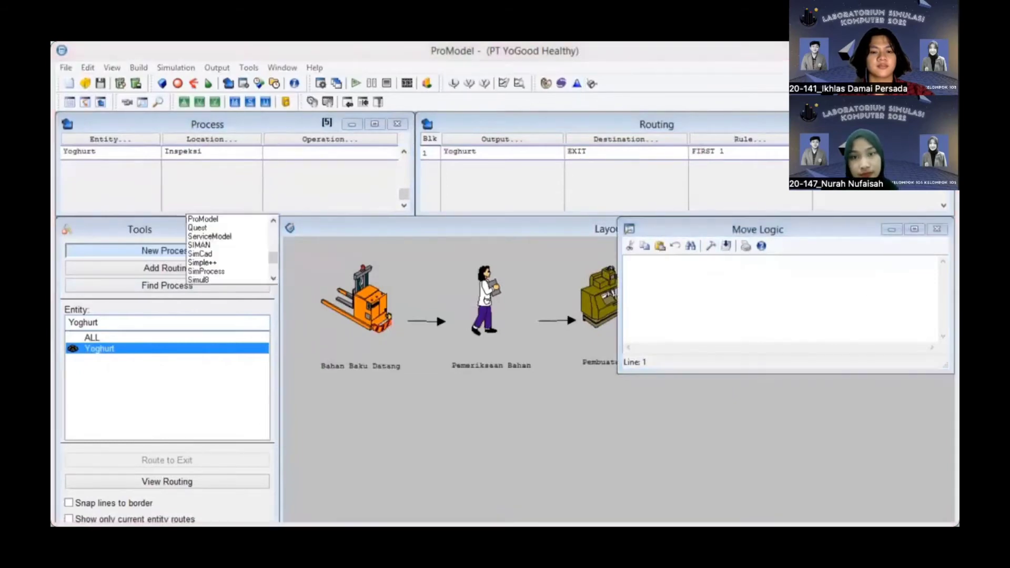
left_click(710, 246)
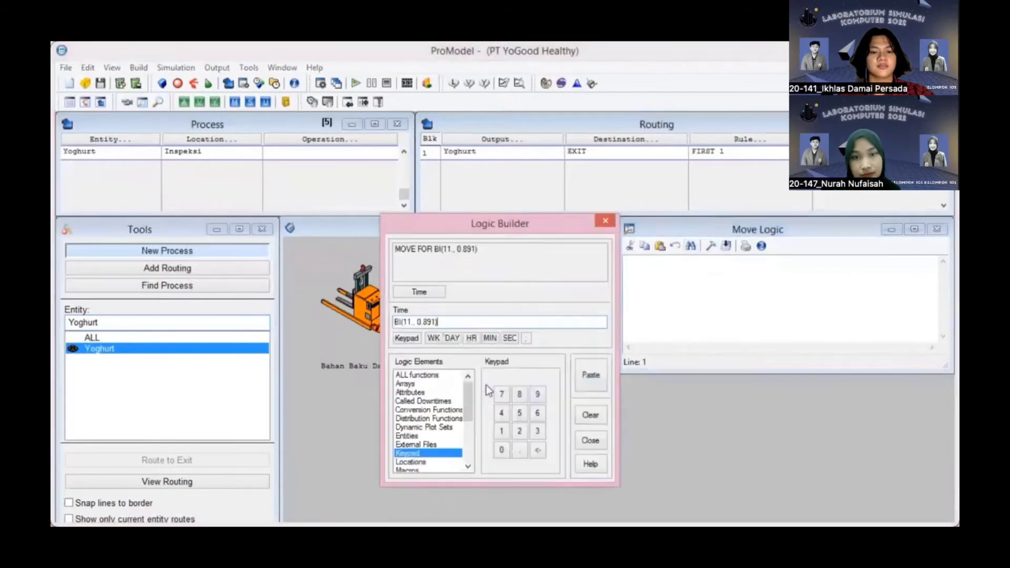
left_click(590, 375)
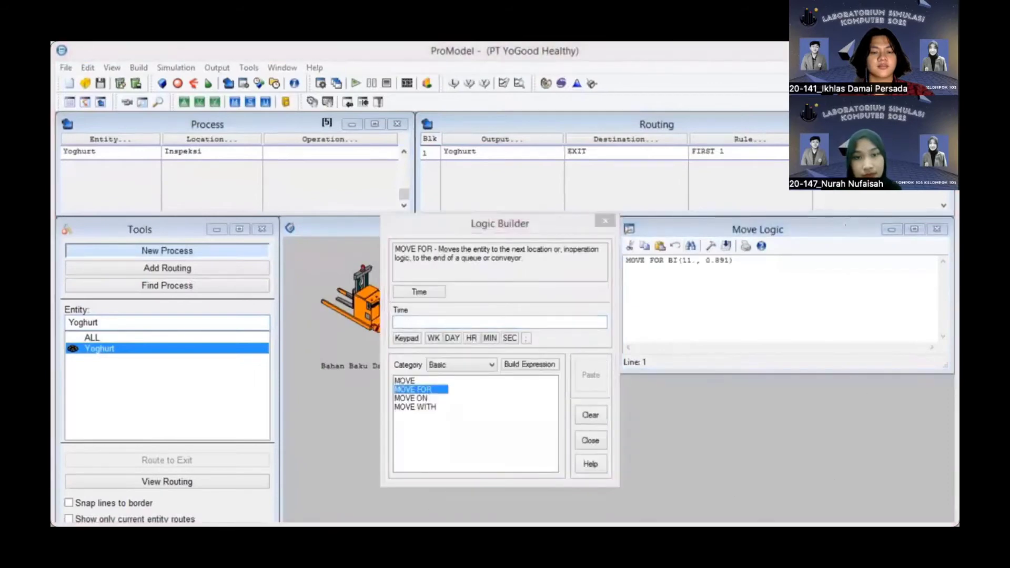
left_click(760, 293)
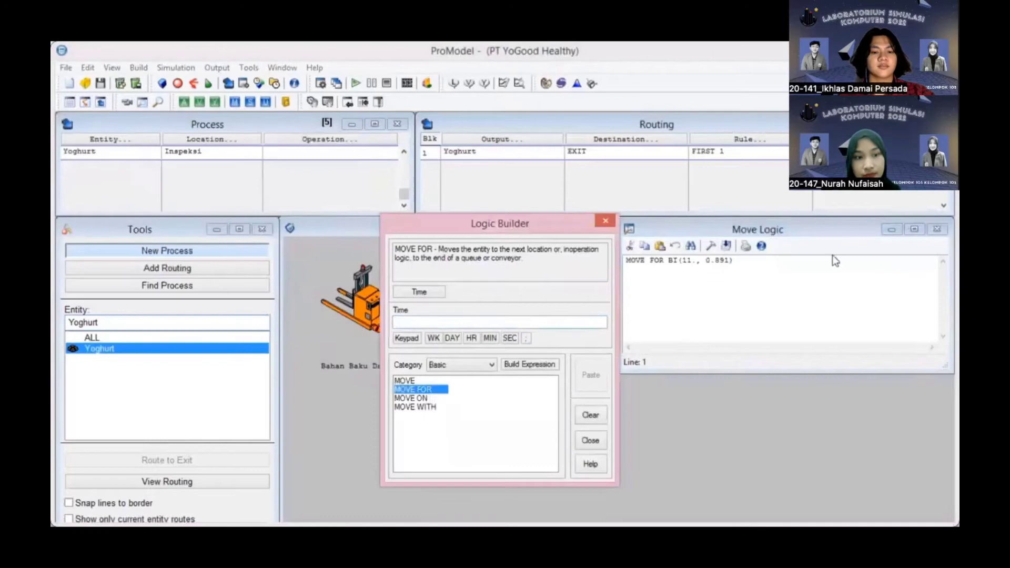
left_click(937, 230)
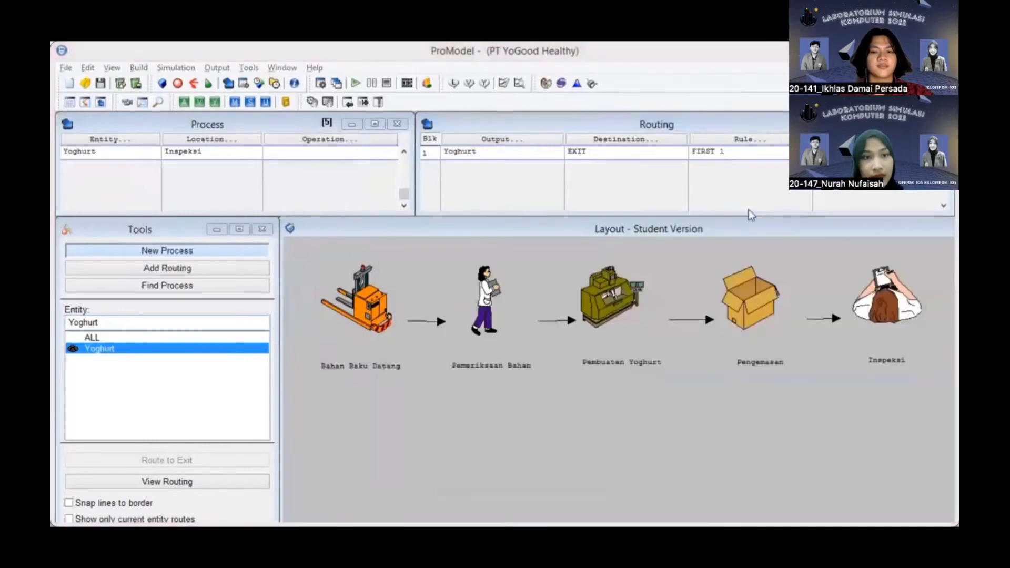
Set the simulation options to a run time of 8 hours and 10 replications
left_click(181, 69)
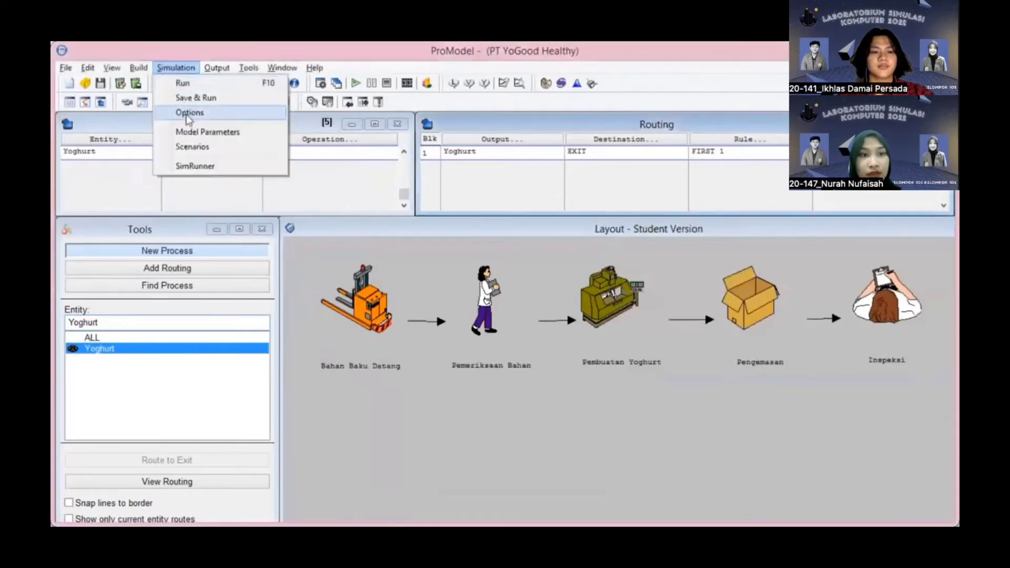
left_click(188, 112)
left_click(207, 263)
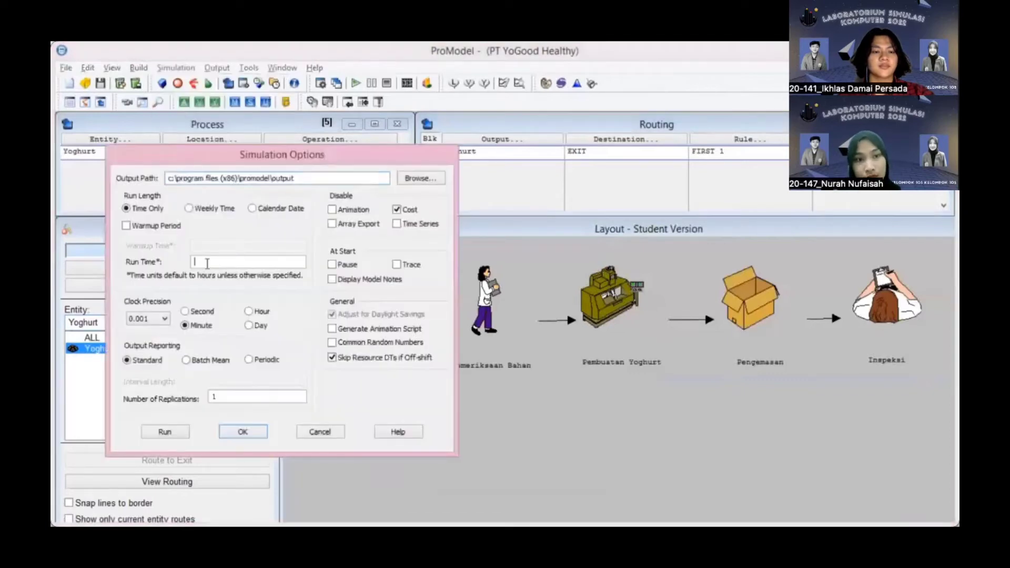
type("8")
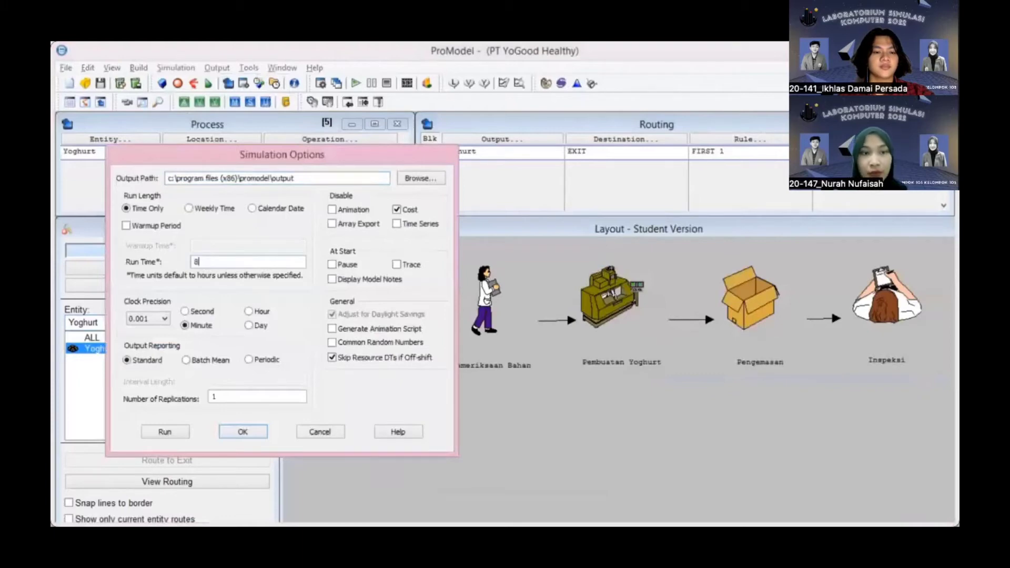
left_click(237, 395)
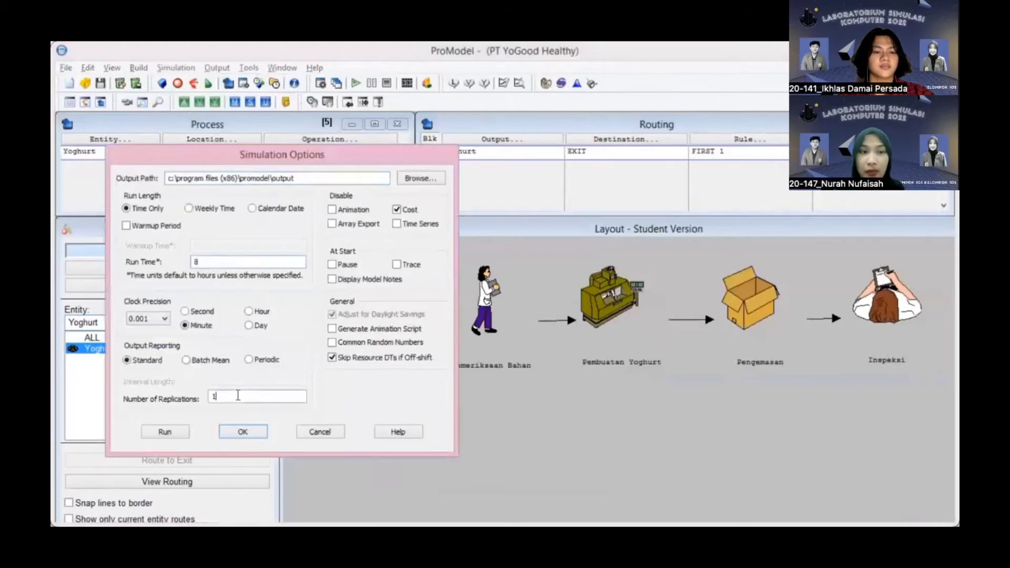
type("0")
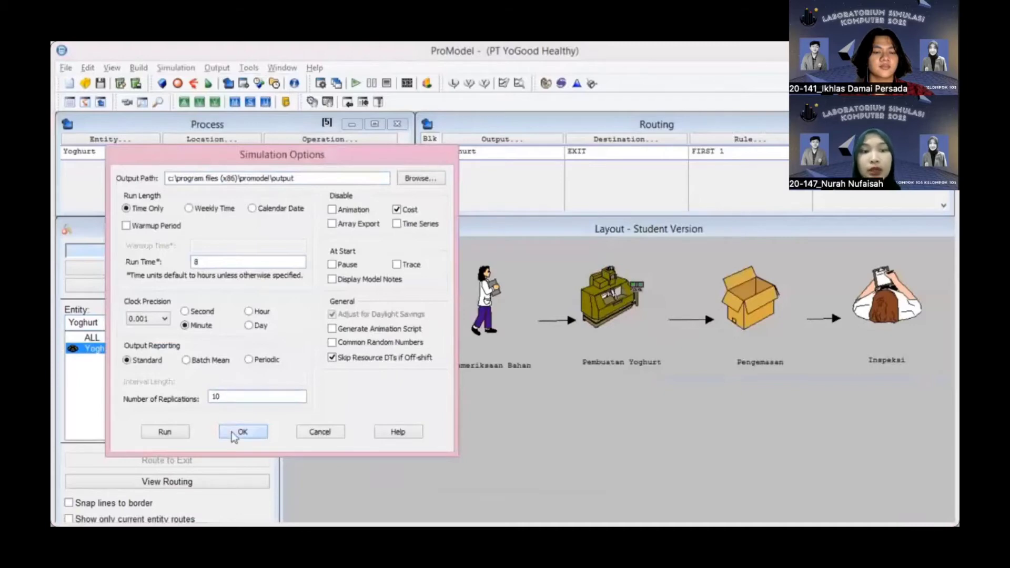
left_click(235, 436)
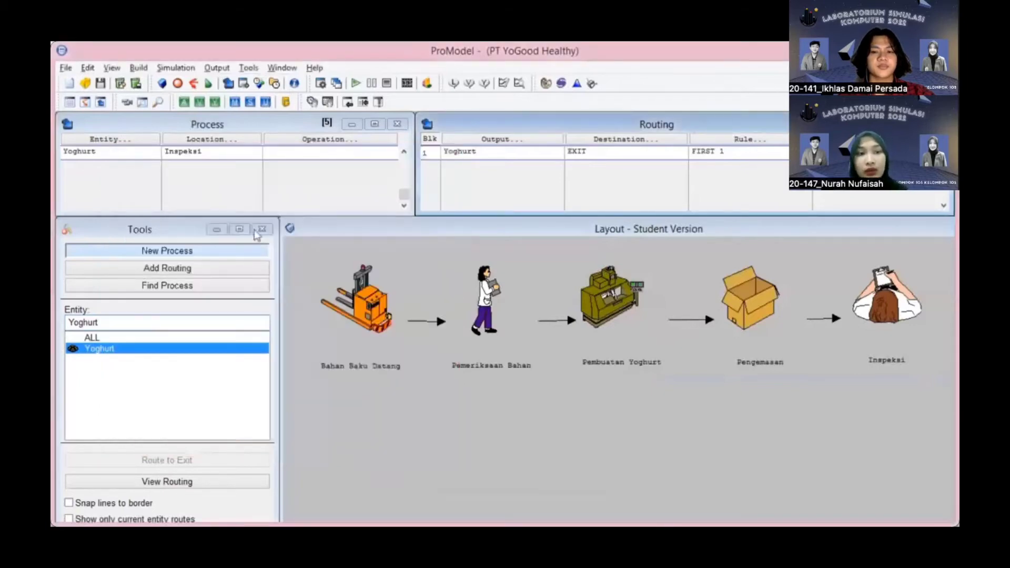
Run the simulation, saving the model as Software Modul 2 in the Modul 2 folder, and speed up the animation until all replications finish
left_click(188, 69)
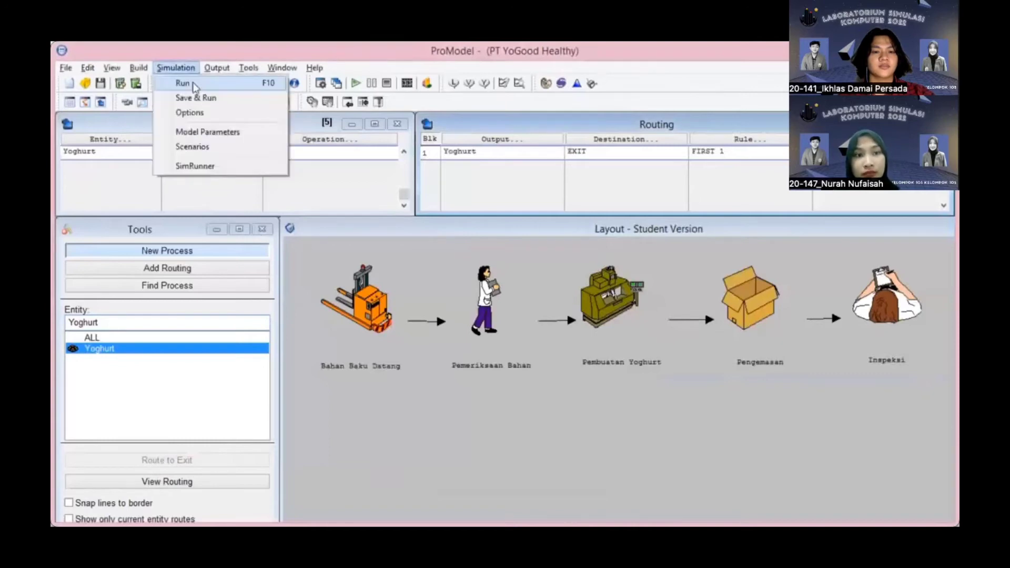
left_click(194, 87)
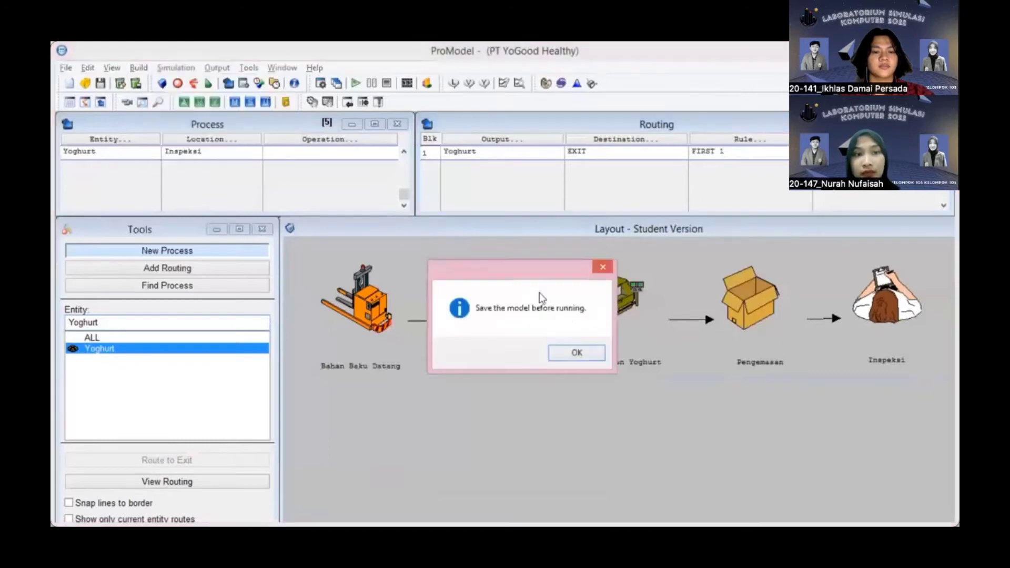
left_click(574, 354)
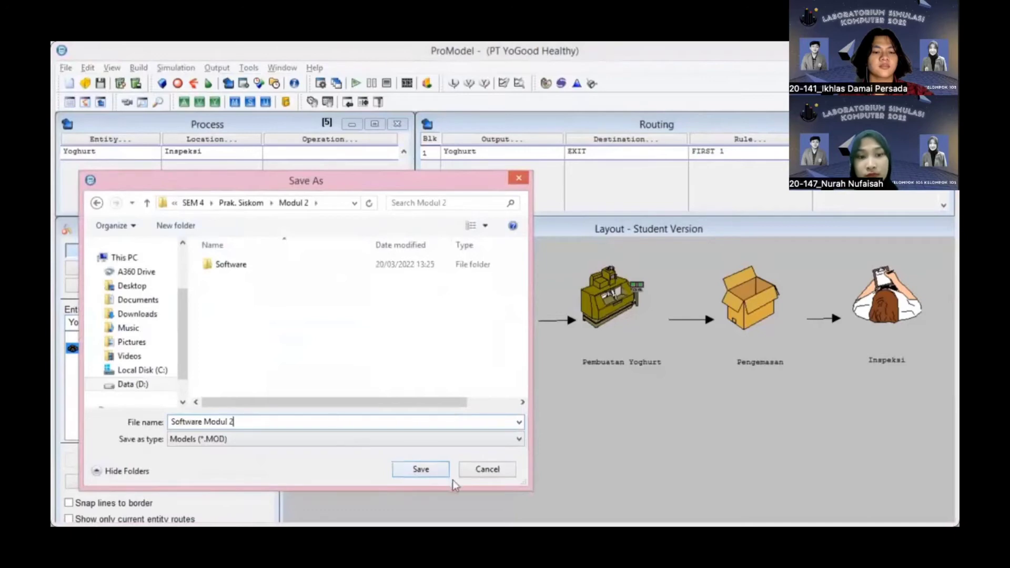
left_click(424, 475)
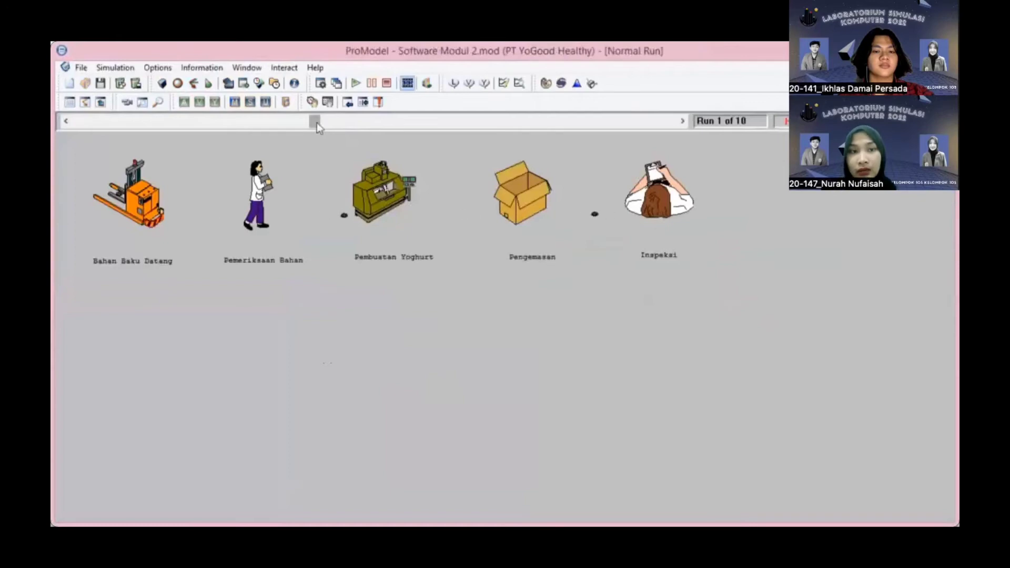
left_click_drag(315, 122, 629, 127)
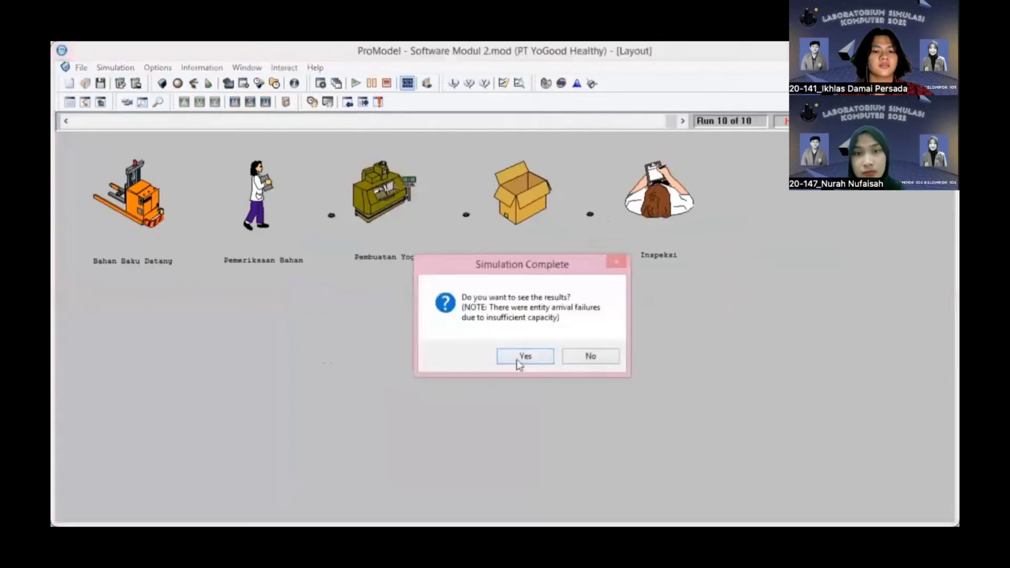
Open the simulation results as a general report for the Normal Run scenario with all replications, and view its Entity Activity data
left_click(518, 357)
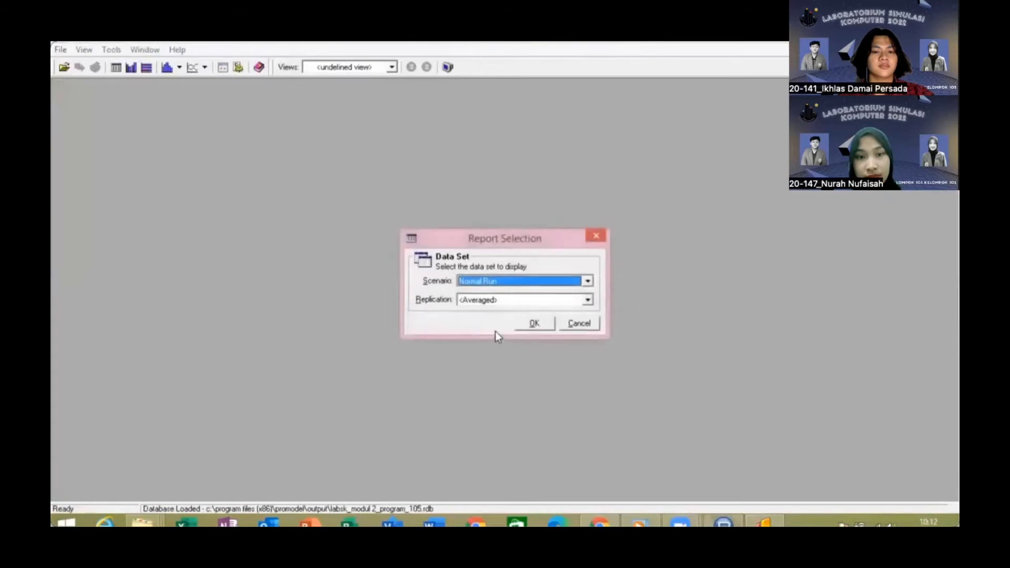
left_click(588, 280)
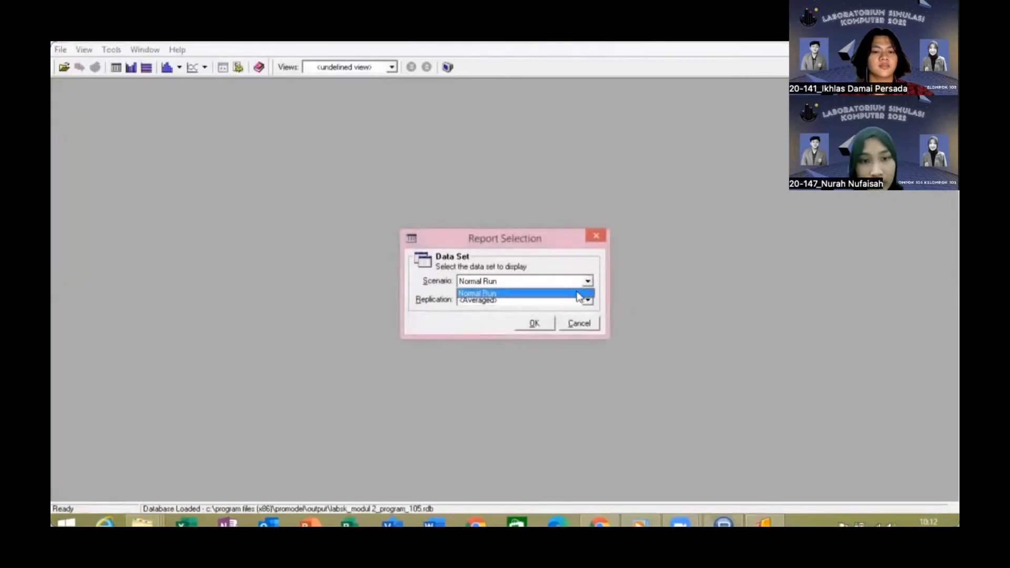
left_click(579, 293)
left_click(586, 299)
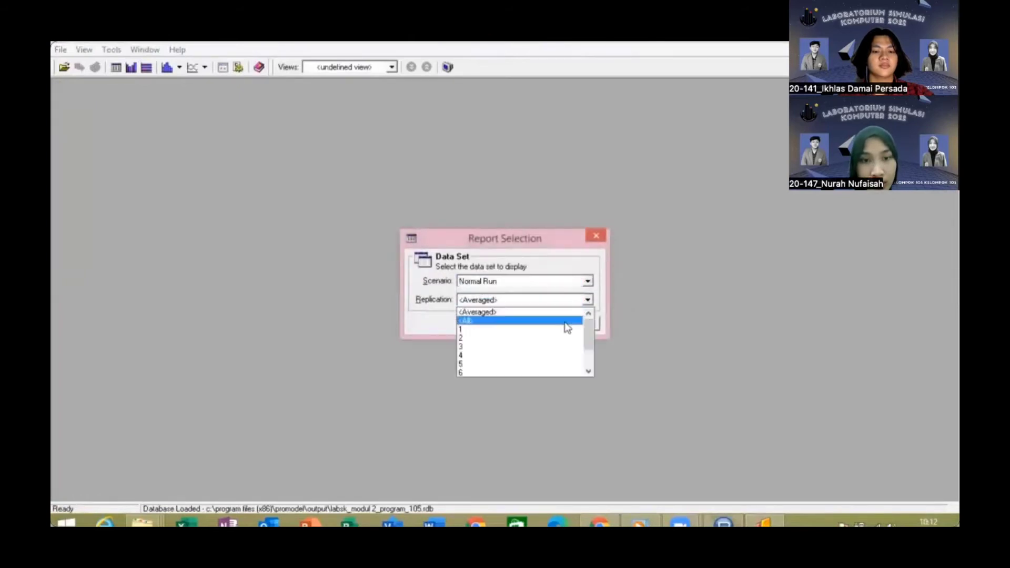
left_click(563, 323)
left_click(552, 325)
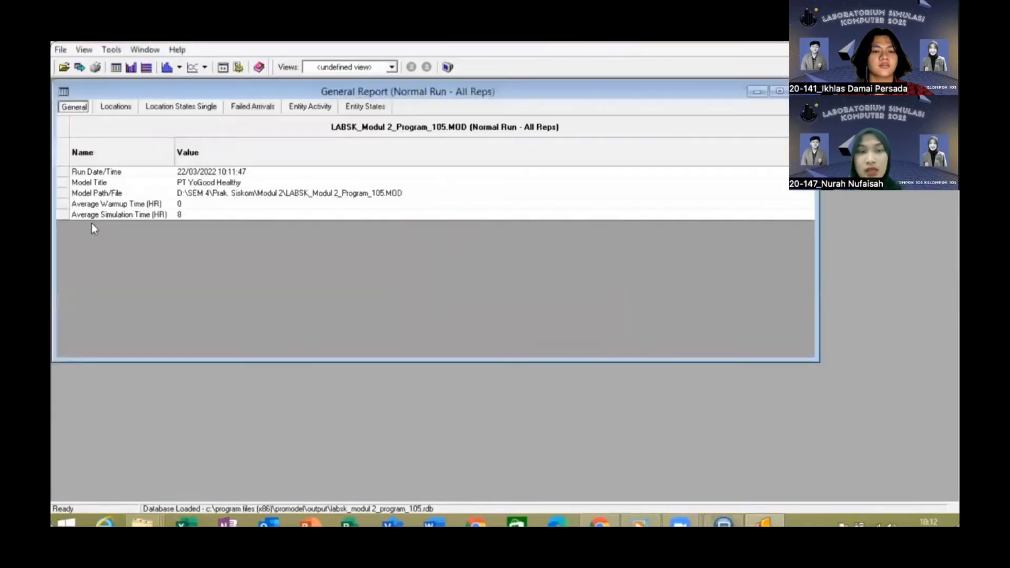
left_click(293, 111)
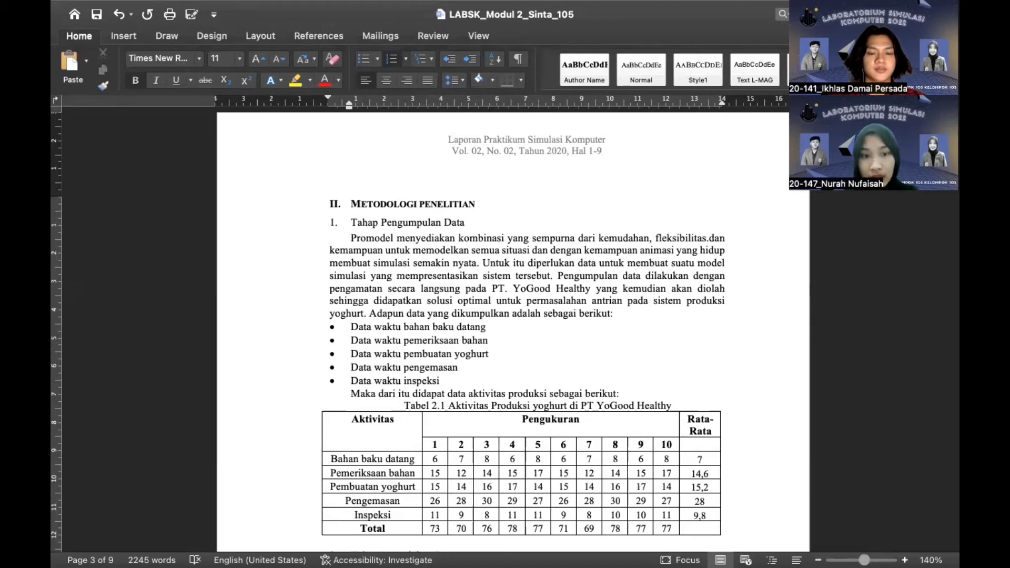
In the Word report LABSK_Modul 2_Sinta_105, review the production activity data, the replication table and the calculation of the required number of replications
scroll(523, 331, "down", 5)
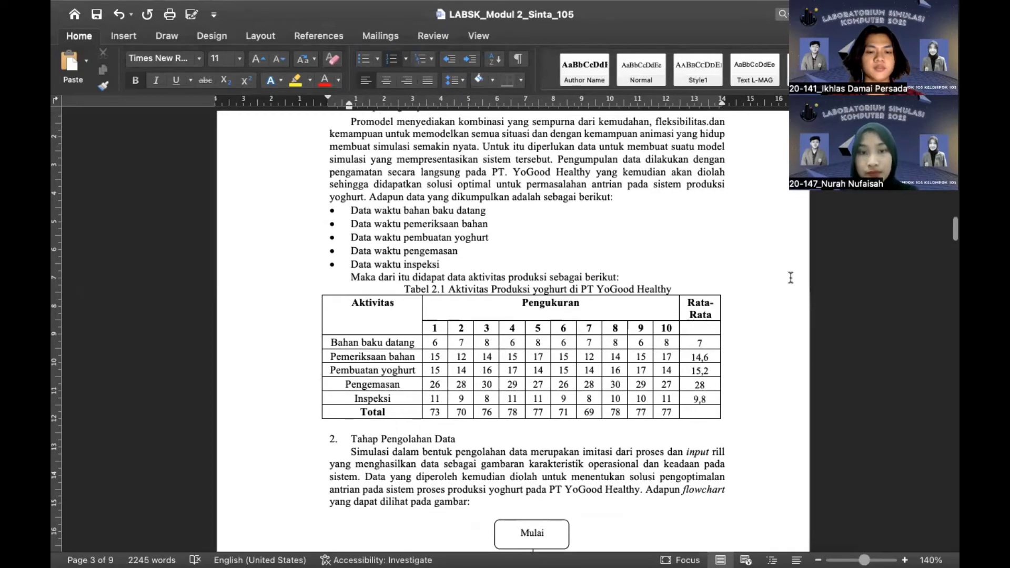
scroll(791, 277, "down", 20)
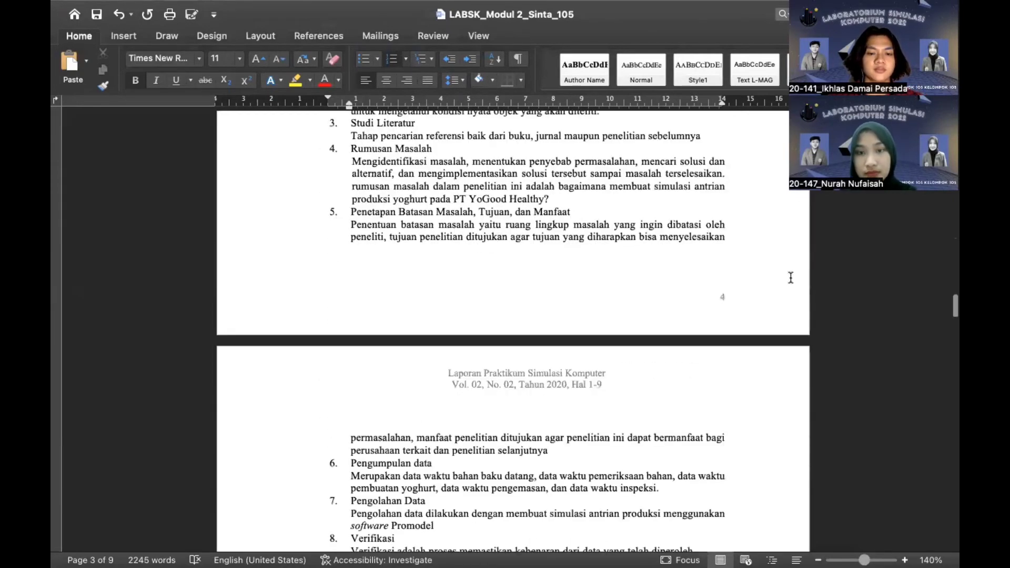
scroll(791, 277, "down", 20)
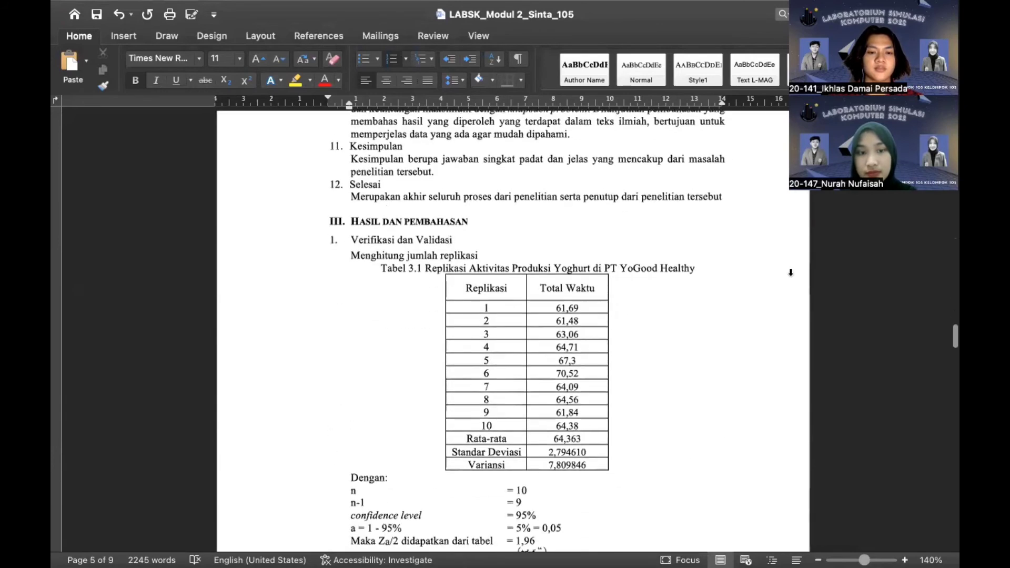
scroll(791, 272, "down", 3)
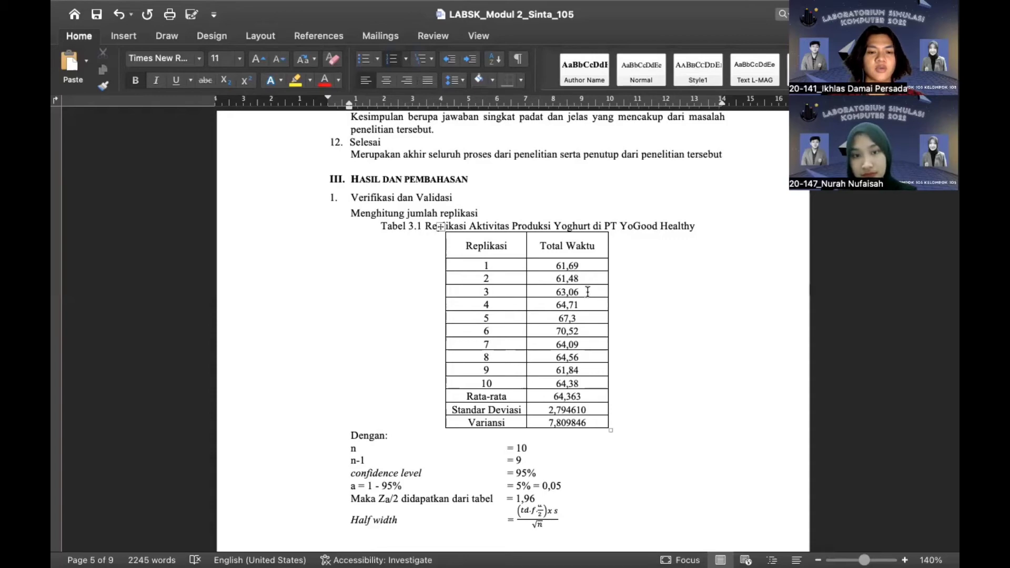
scroll(588, 292, "down", 3)
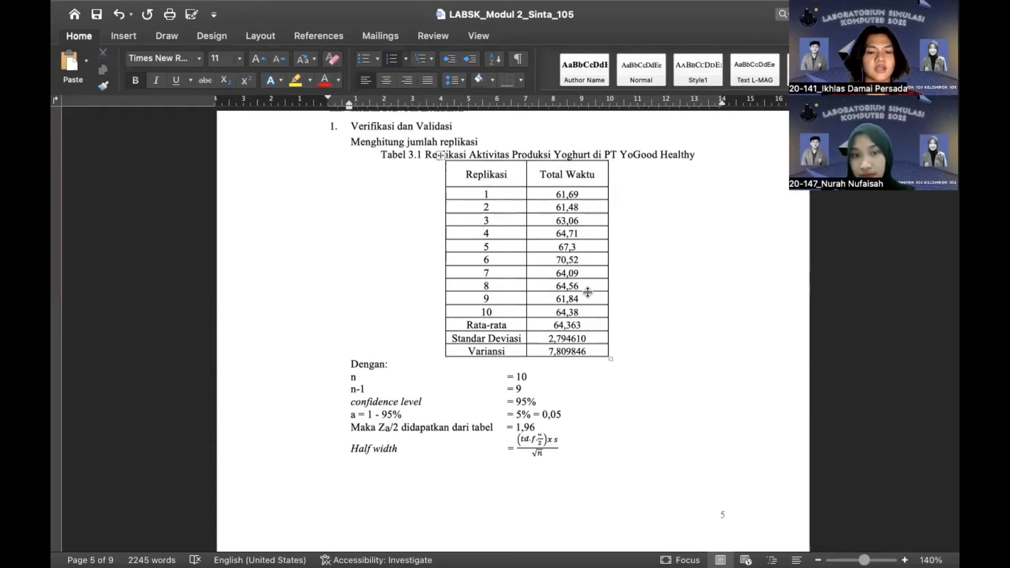
scroll(588, 291, "down", 2)
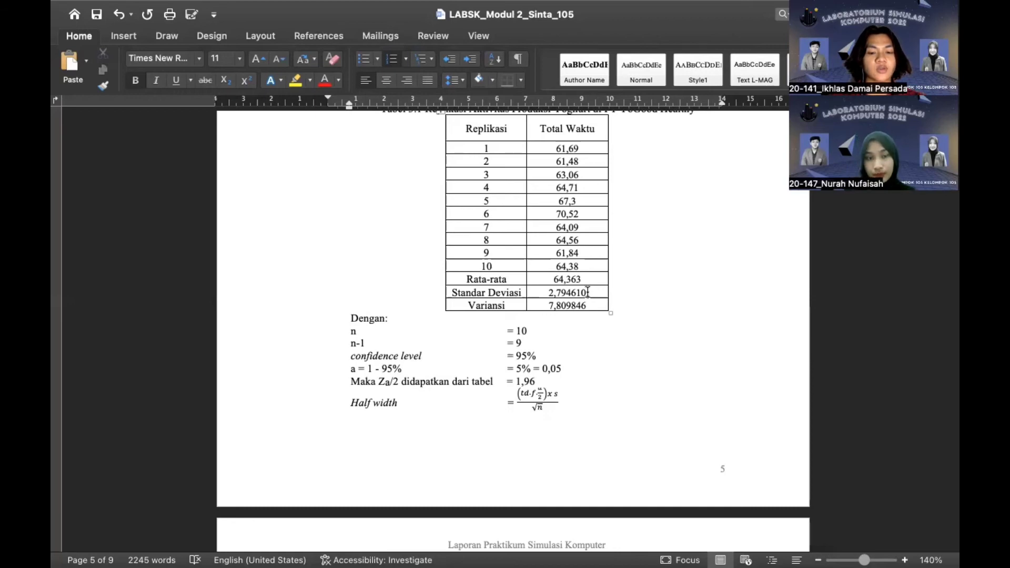
scroll(587, 292, "down", 4)
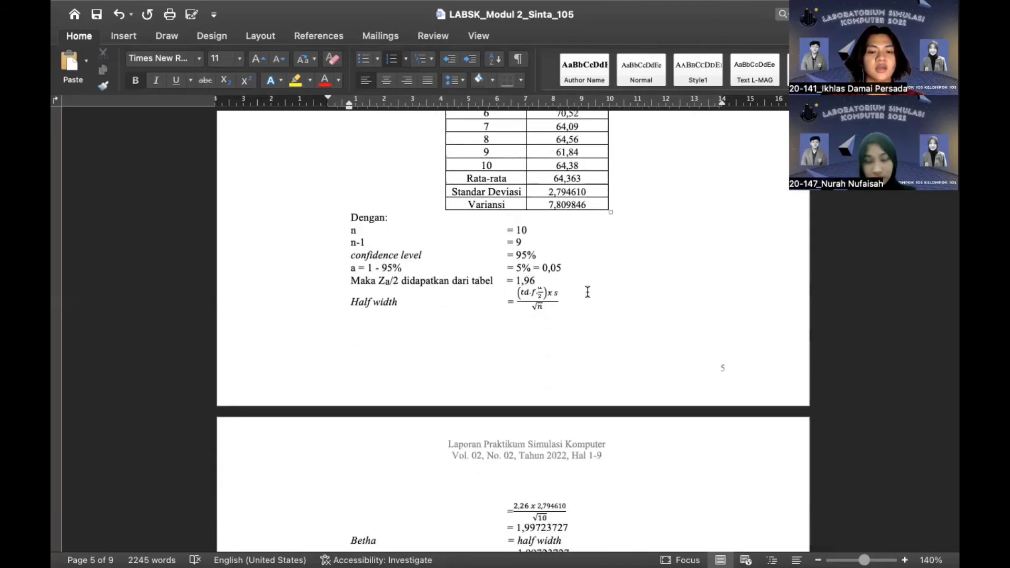
scroll(587, 292, "down", 3)
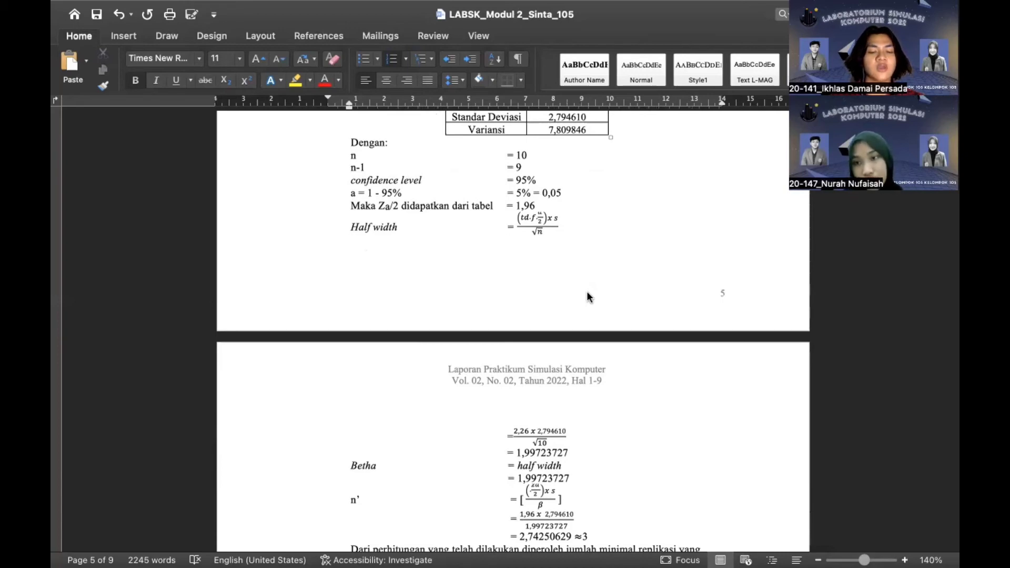
scroll(587, 293, "down", 3)
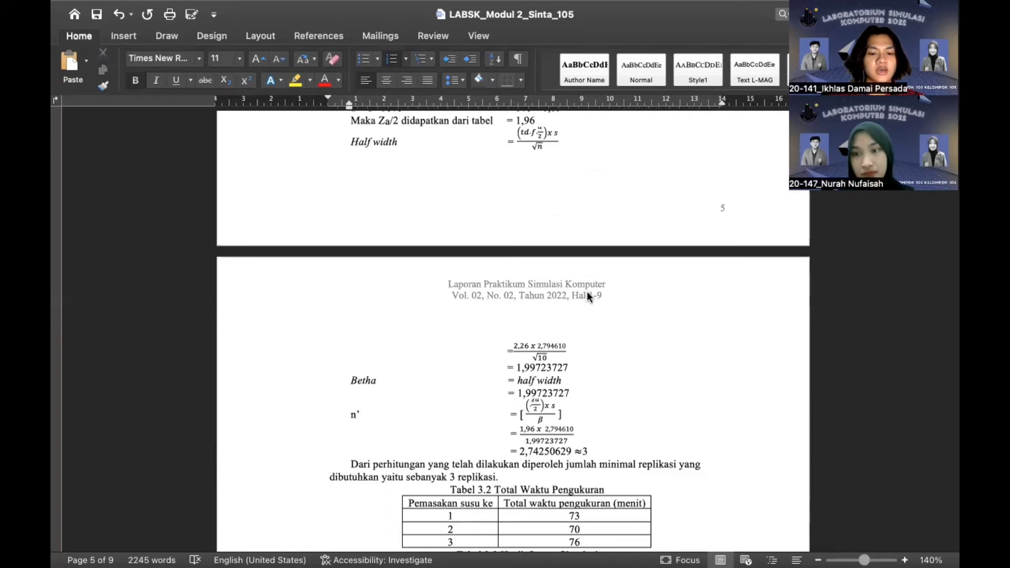
Examine the measured and simulated total times, the validation hypotheses and the Welch confidence interval comparison of the real system with ProModel
scroll(587, 292, "down", 3)
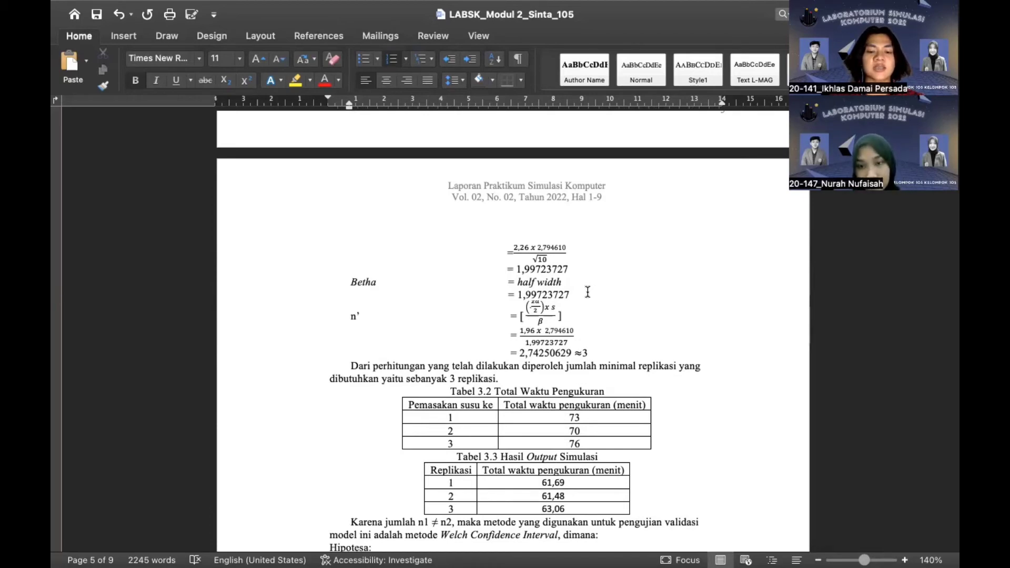
scroll(588, 292, "down", 3)
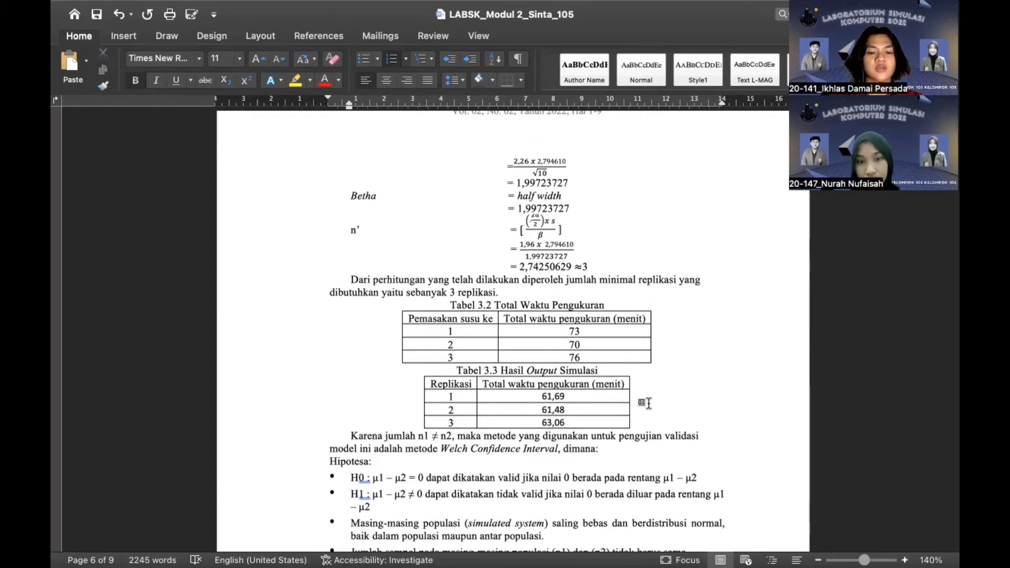
scroll(649, 403, "down", 3)
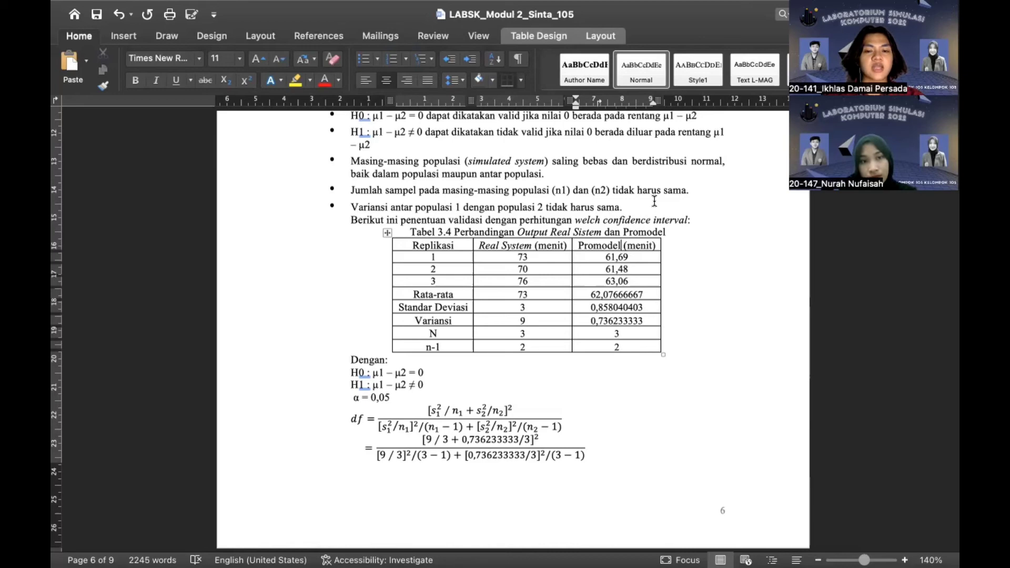
left_click(654, 201)
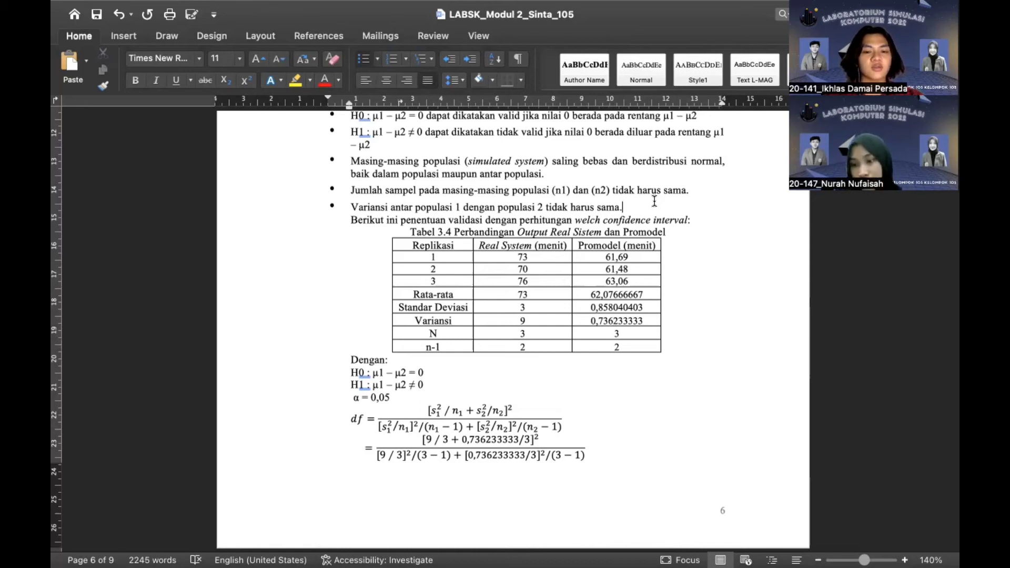
scroll(654, 201, "down", 2)
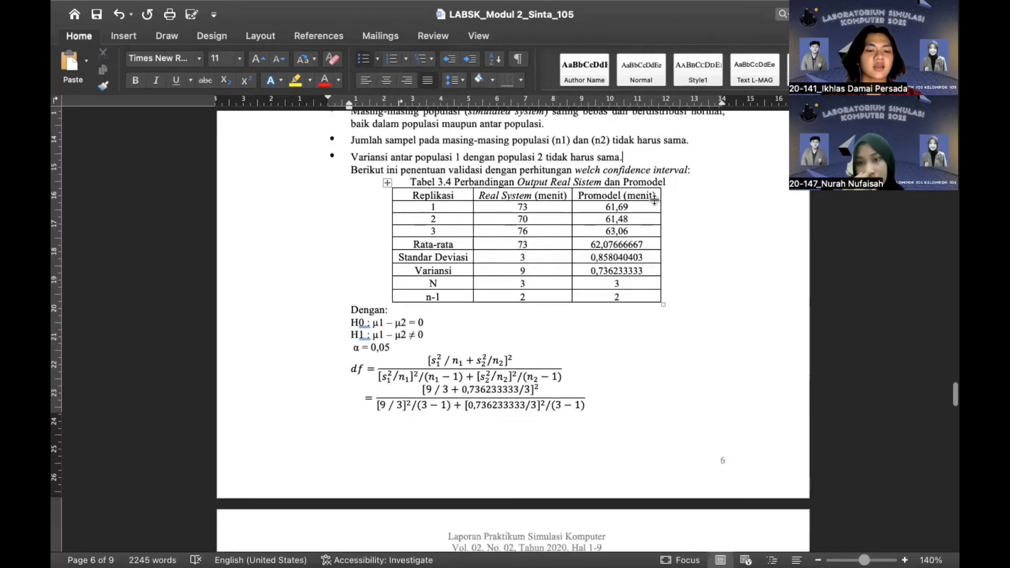